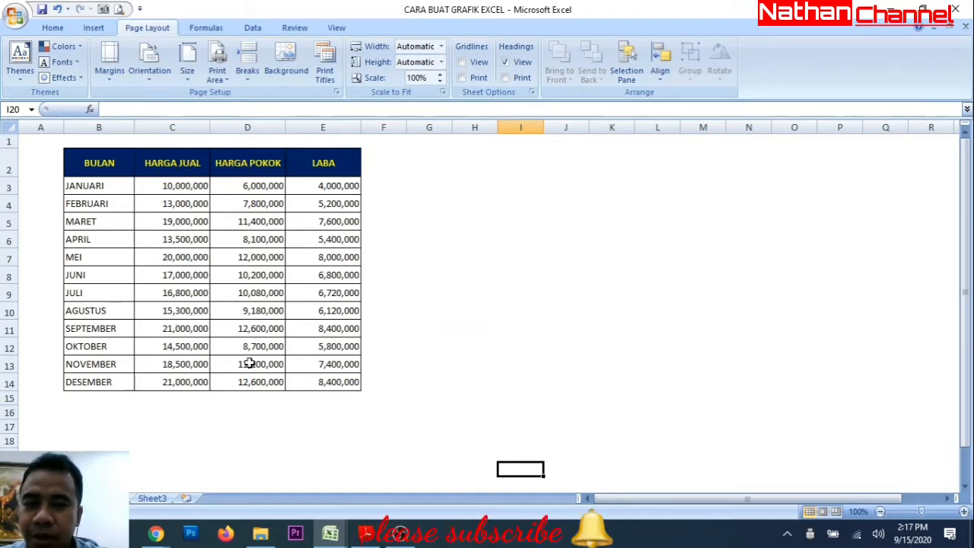
Select the HARGA JUAL, HARGA POKOK and LABA columns with their headers and monthly values, range C2:E14.
click(314, 236)
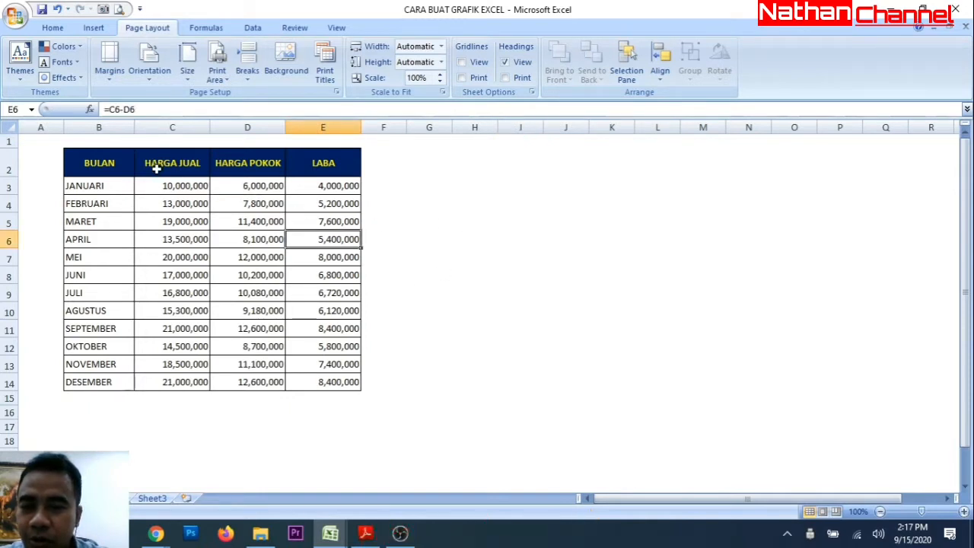
click(155, 163)
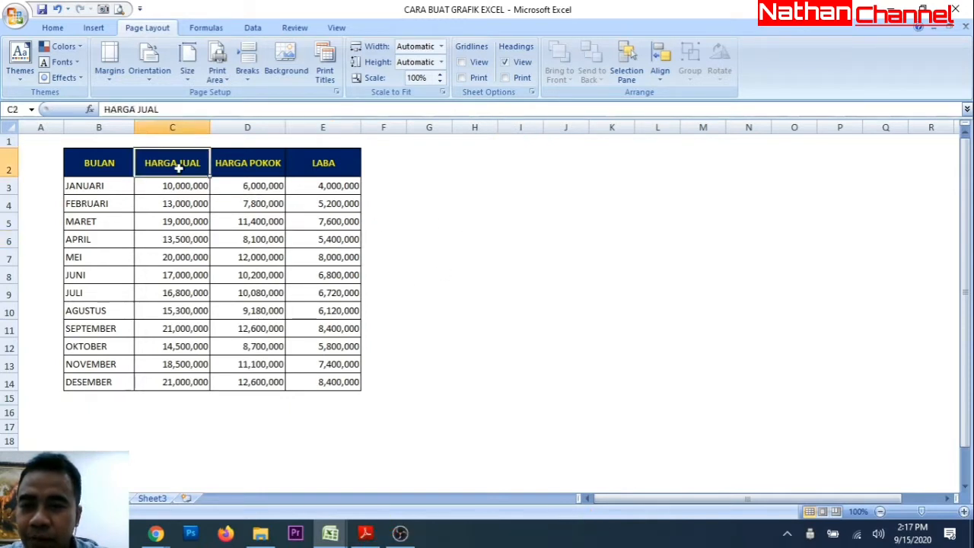
drag(177, 168, 319, 378)
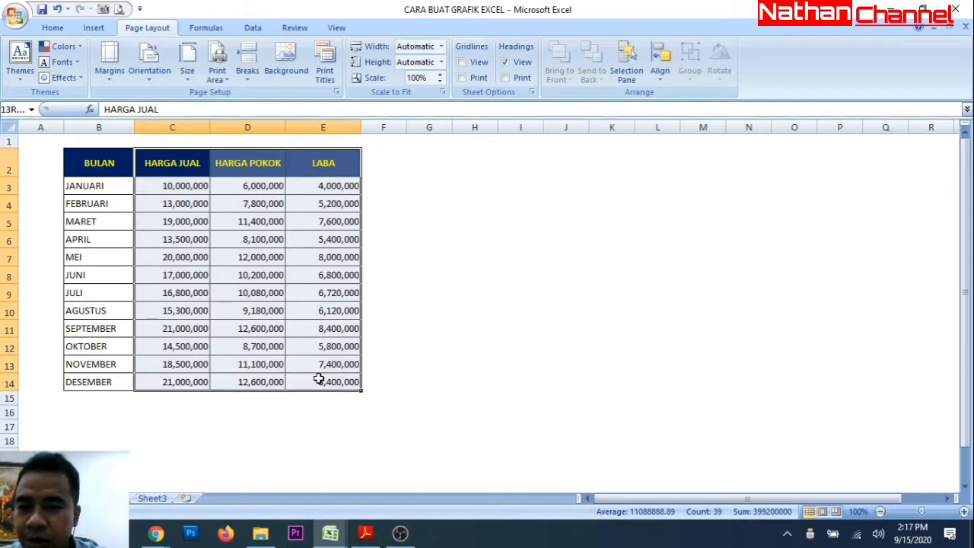
drag(318, 378, 319, 379)
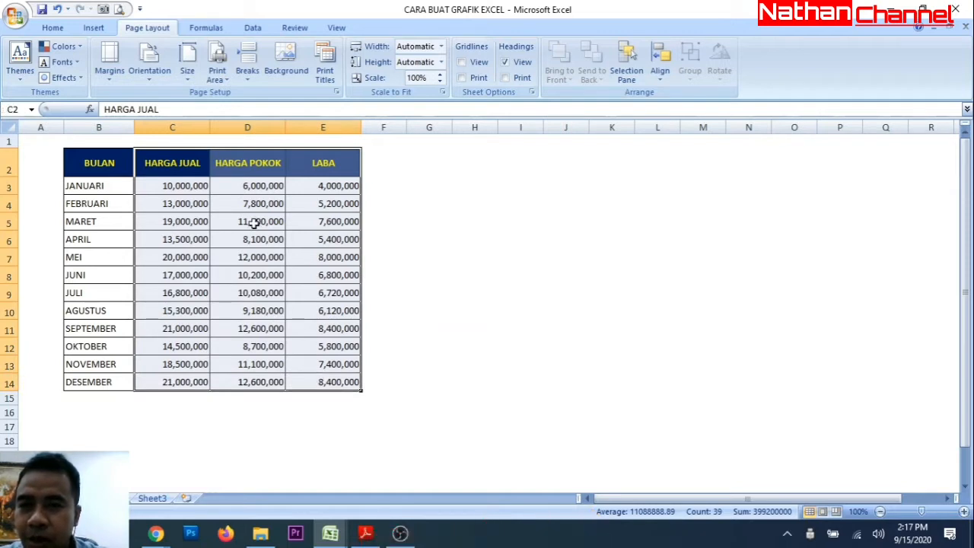
Look through the available column, line, bar, scatter and other chart types for the selected data.
click(52, 28)
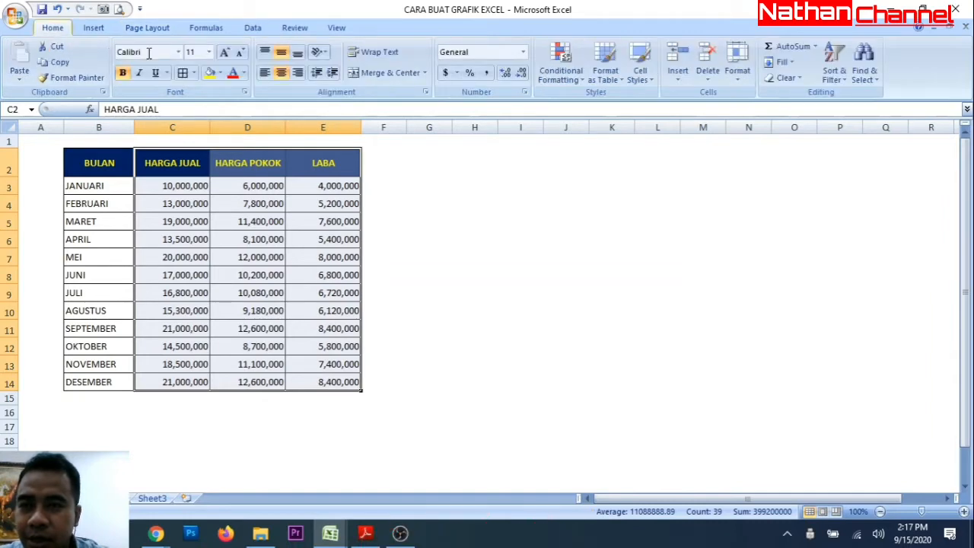
click(92, 29)
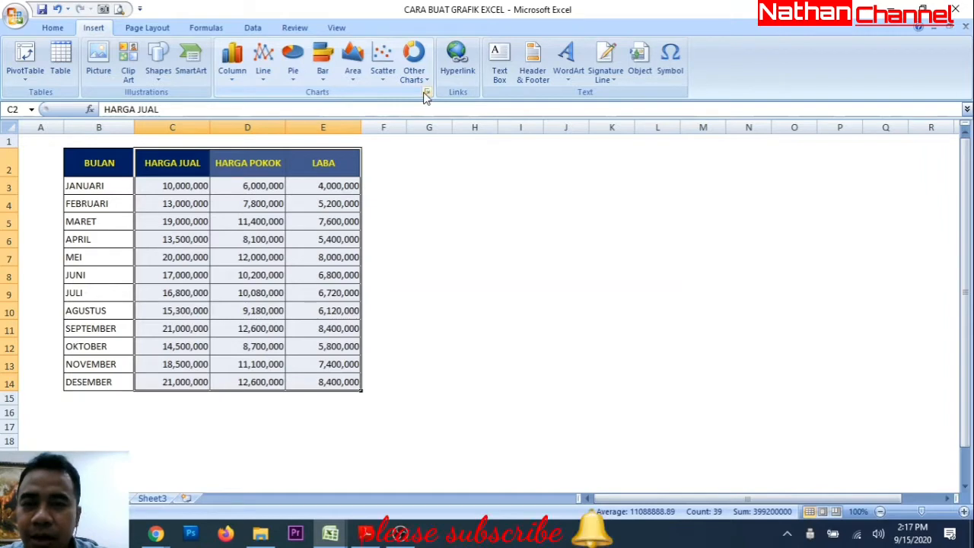
click(232, 83)
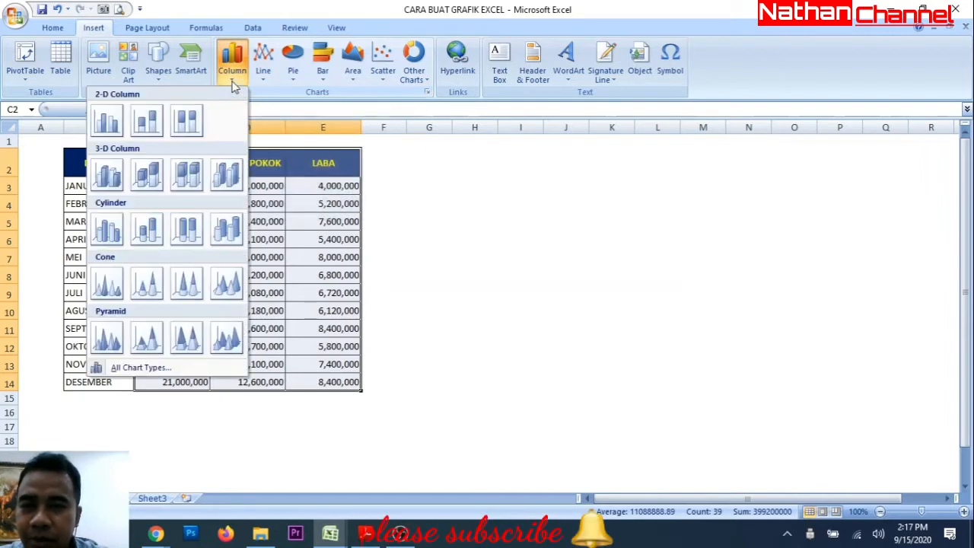
click(265, 89)
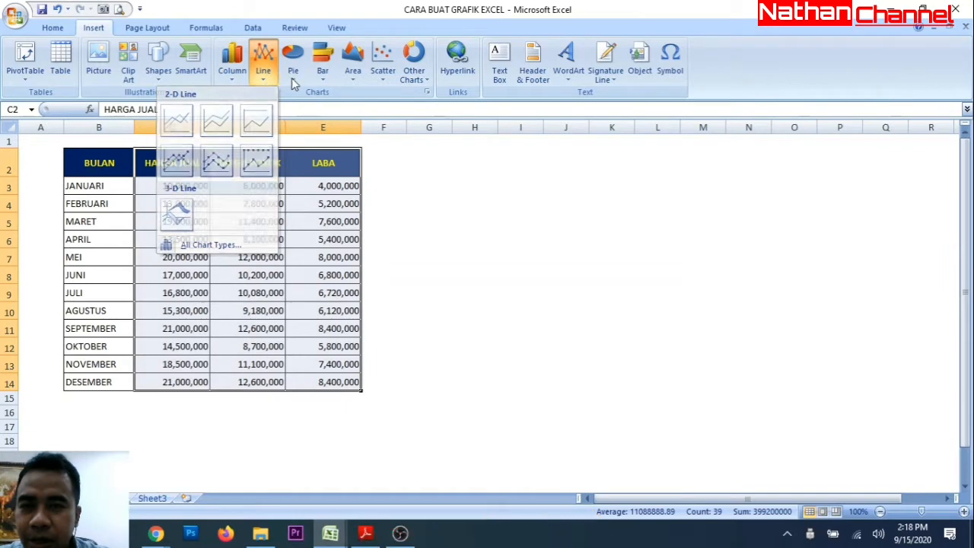
click(324, 82)
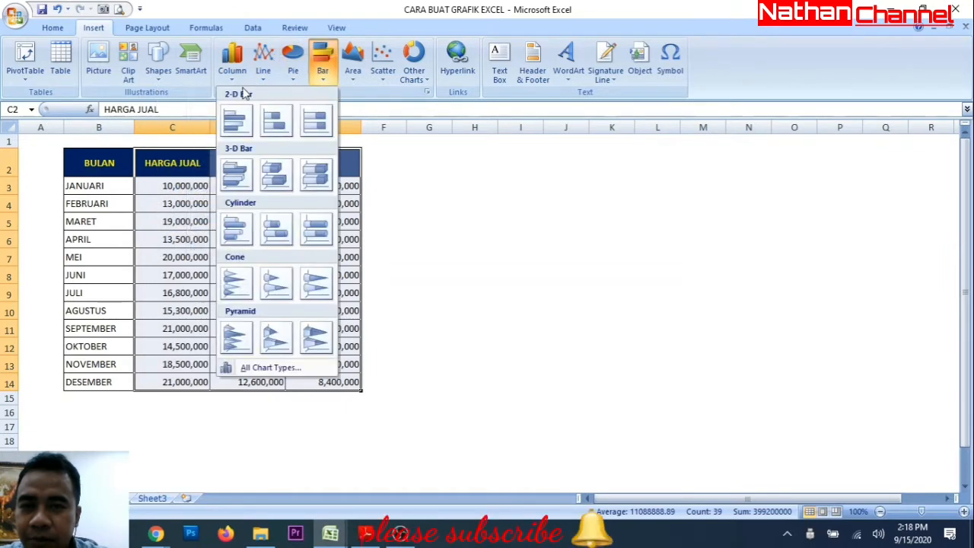
click(233, 82)
click(264, 80)
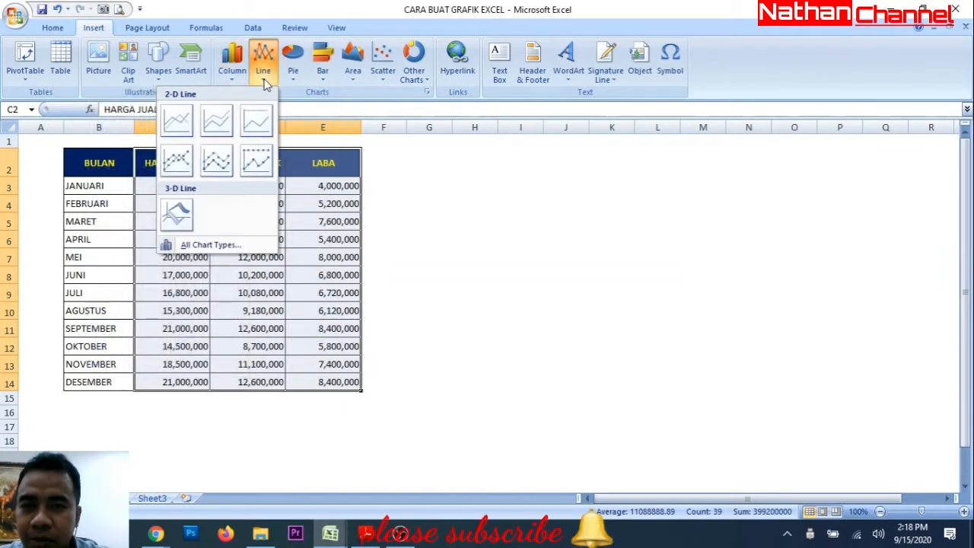
click(382, 80)
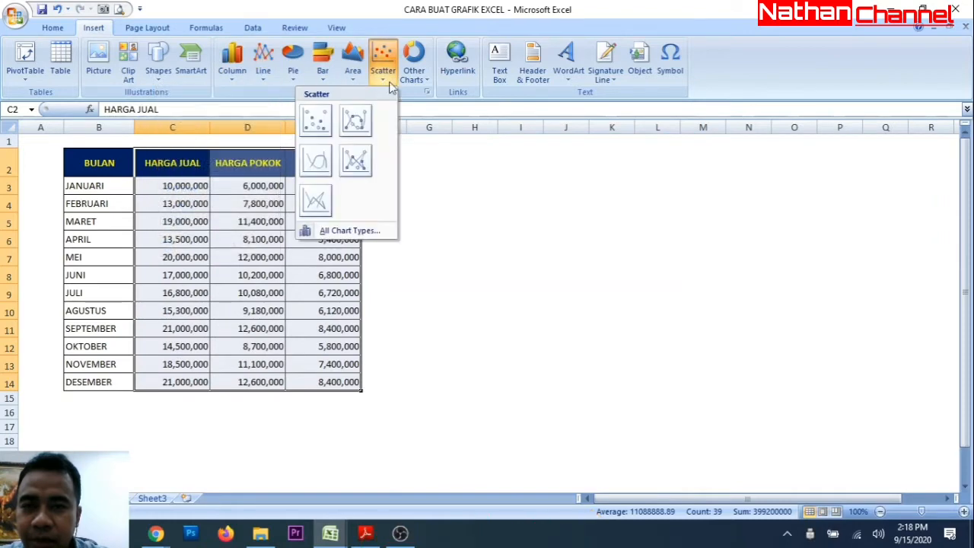
click(418, 85)
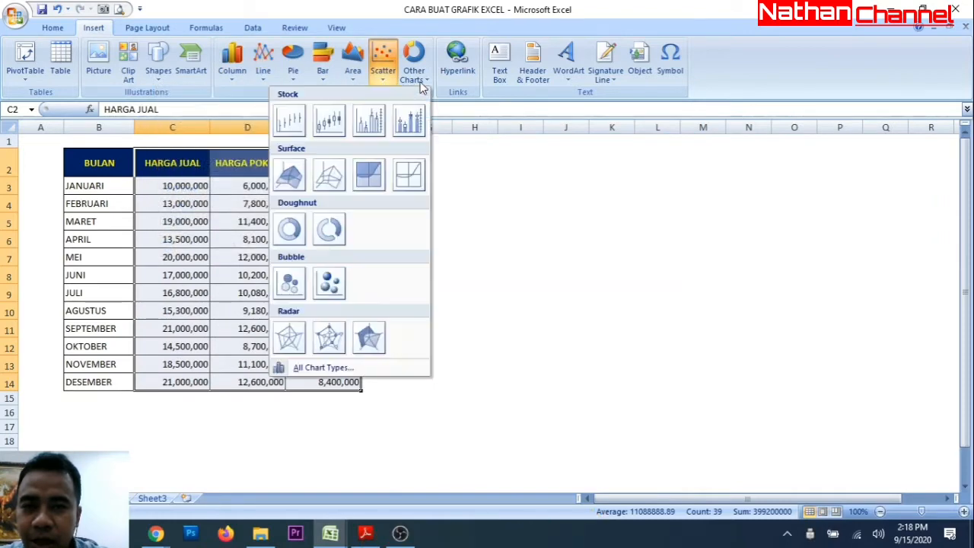
click(263, 82)
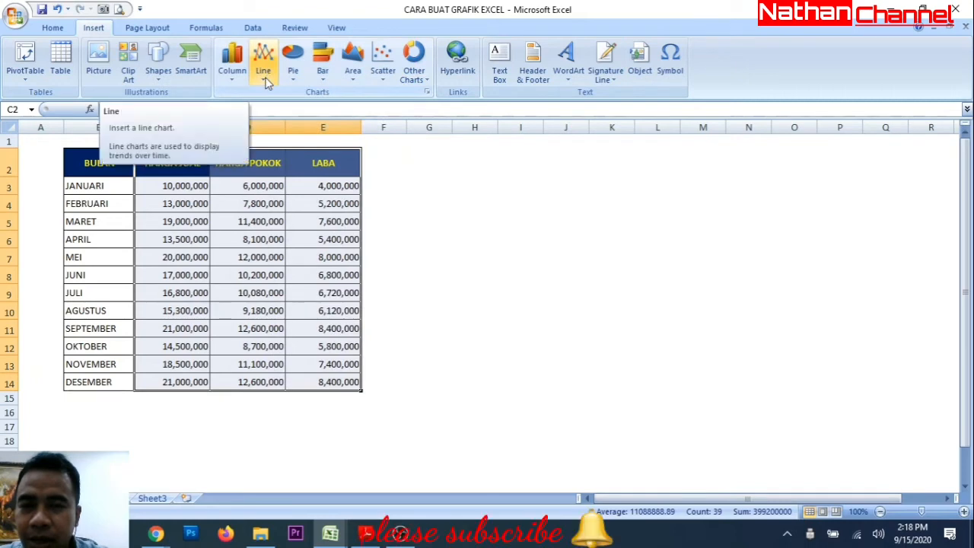
Insert a 2-D Line with Markers chart from the selected range.
click(265, 80)
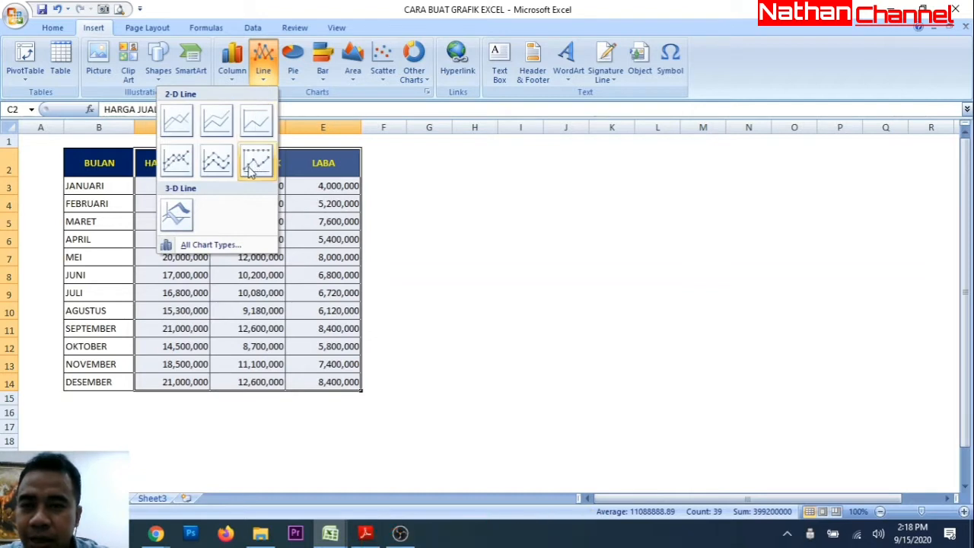
click(268, 78)
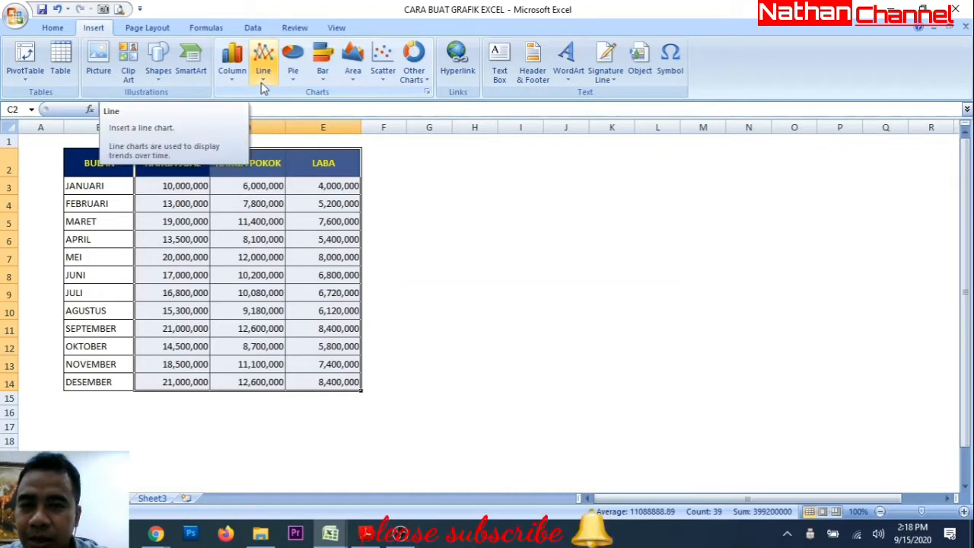
click(261, 83)
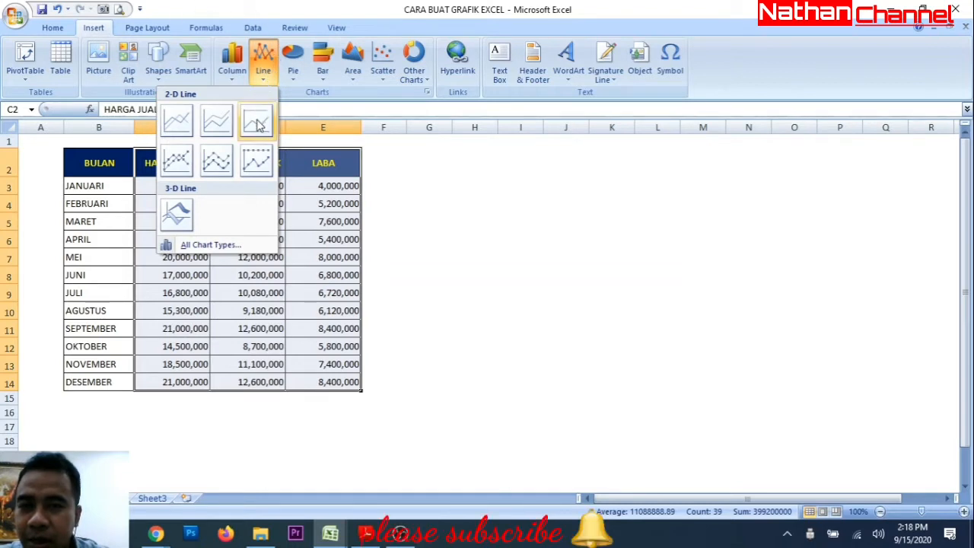
click(183, 163)
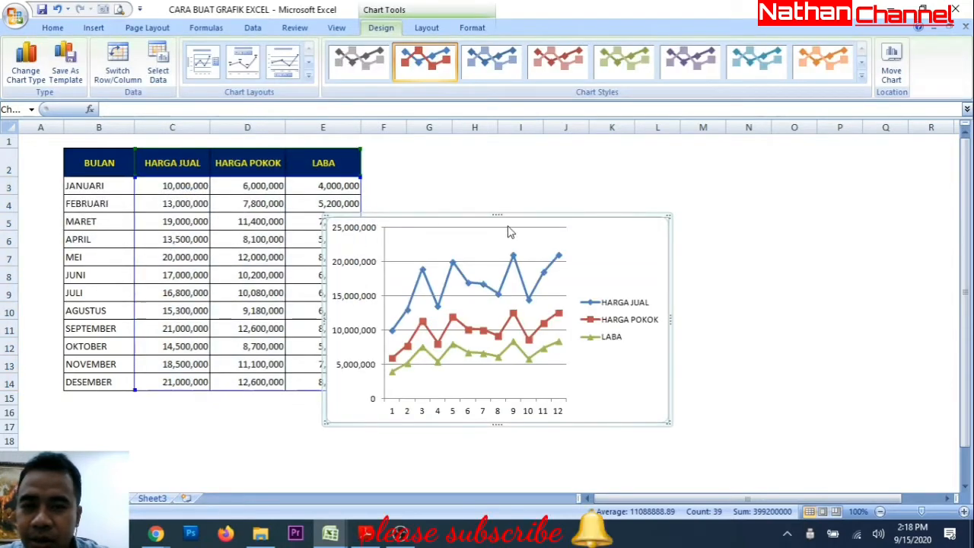
Move the line chart beside the table and enlarge it to cover about columns F to Q, rows 2 to 17.
drag(506, 219, 556, 146)
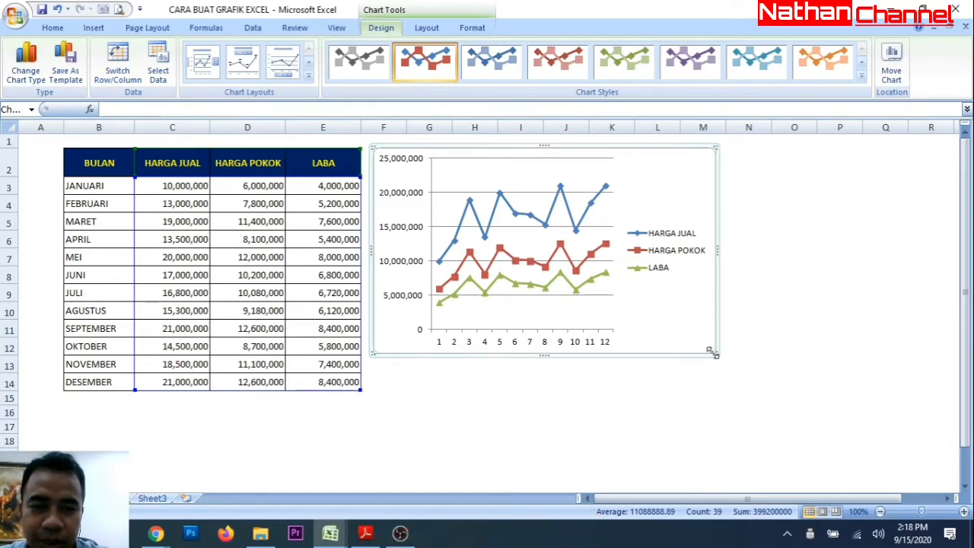
drag(715, 354, 888, 432)
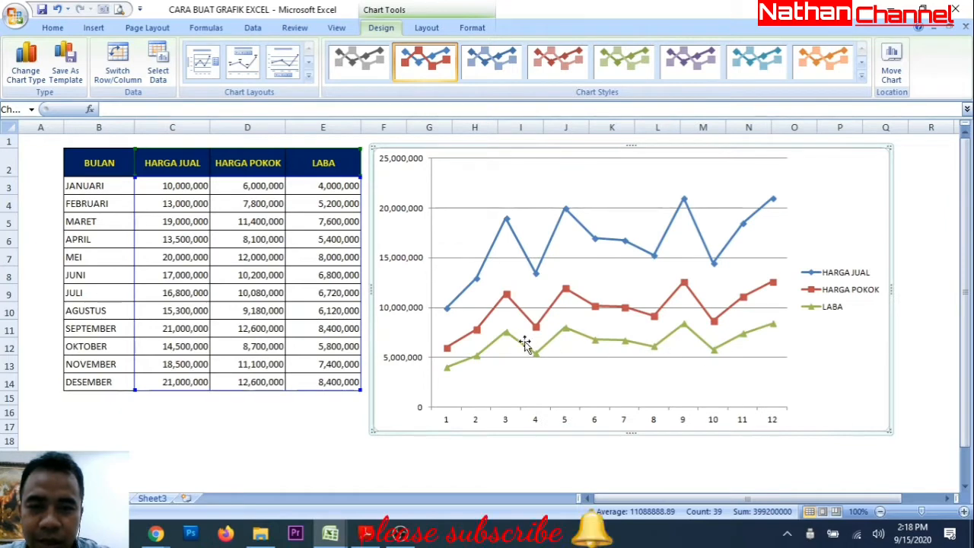
Examine the HARGA JUAL, HARGA POKOK and LABA lines in the chart and match them to their legend entries.
click(857, 279)
click(753, 218)
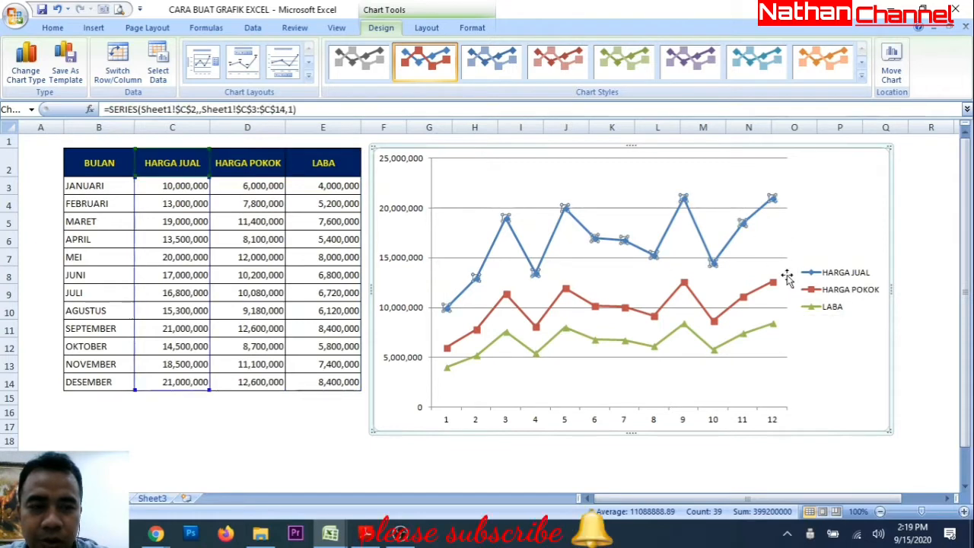
click(813, 293)
click(742, 298)
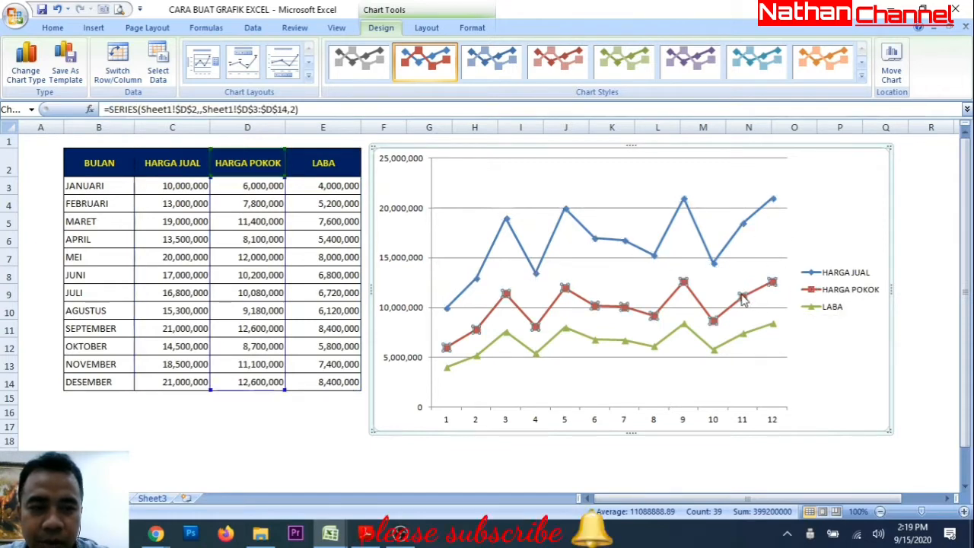
click(758, 333)
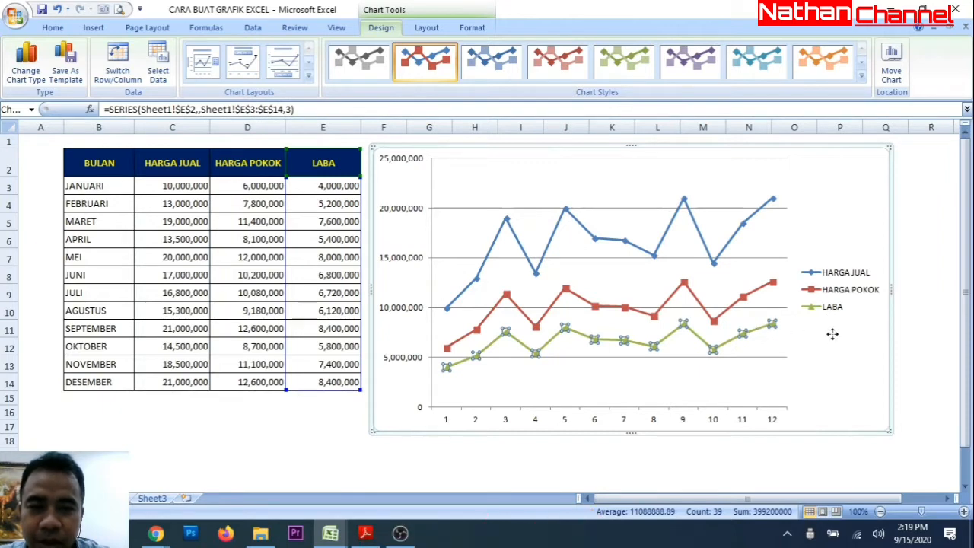
click(671, 232)
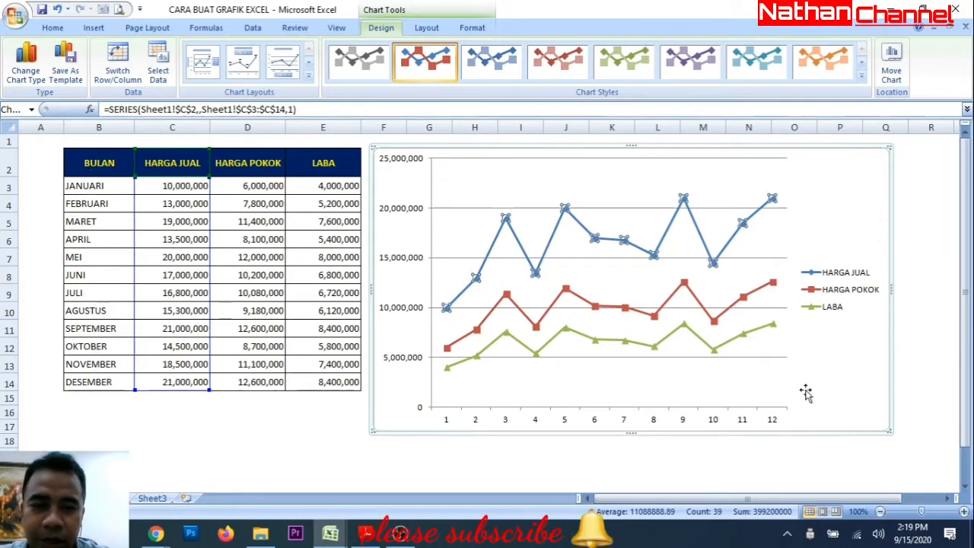
Open the formatting settings of the chart legend.
click(835, 279)
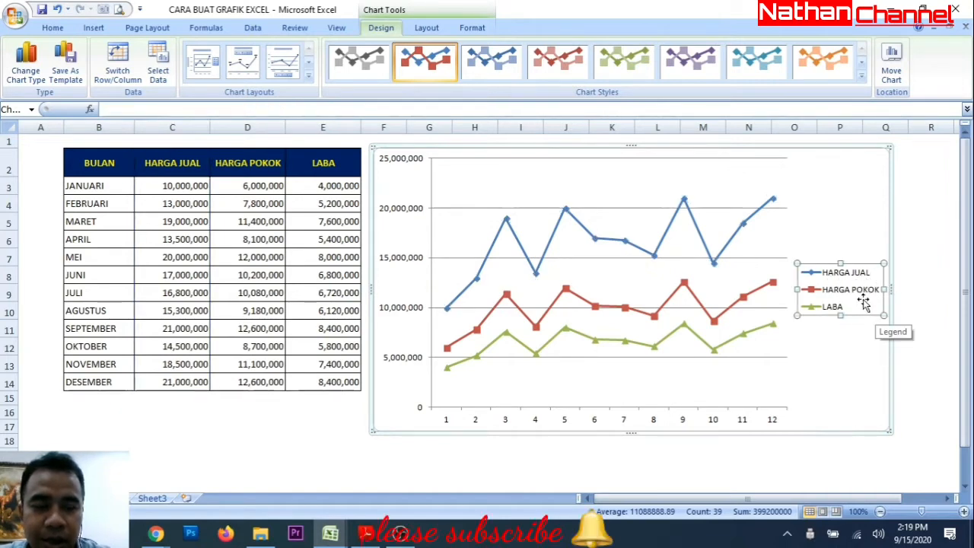
right_click(854, 306)
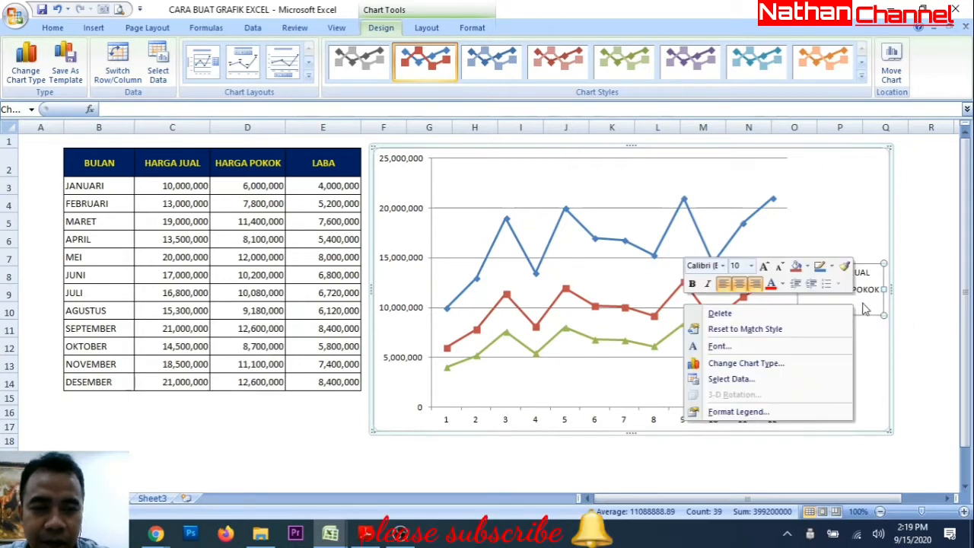
click(779, 411)
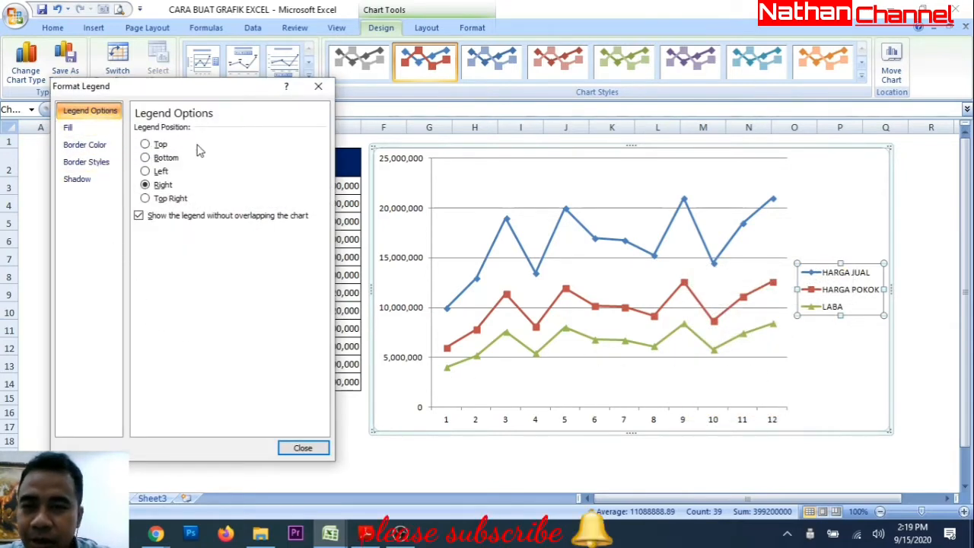
Try the Top, Bottom, Left and Top Right legend positions, and set the legend back to Right.
click(144, 144)
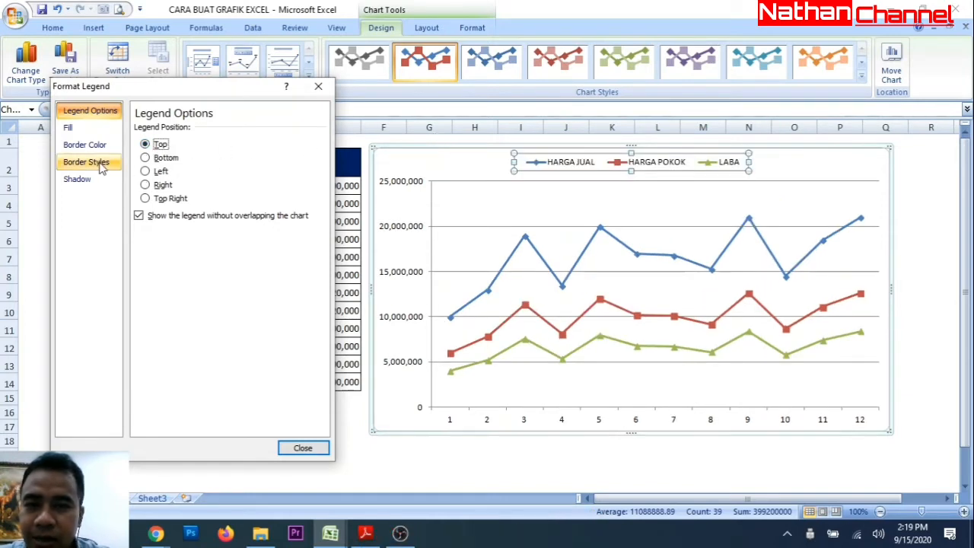
click(144, 157)
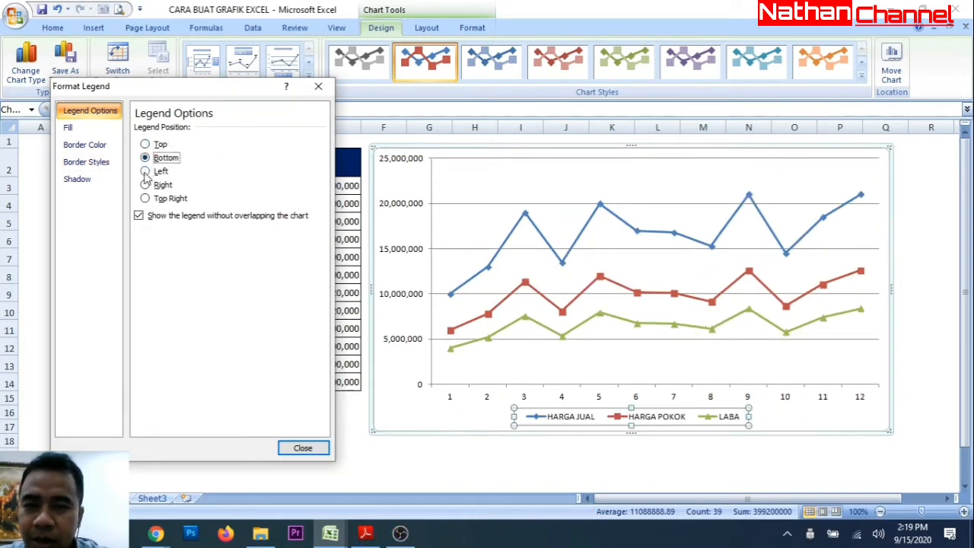
click(144, 172)
click(145, 185)
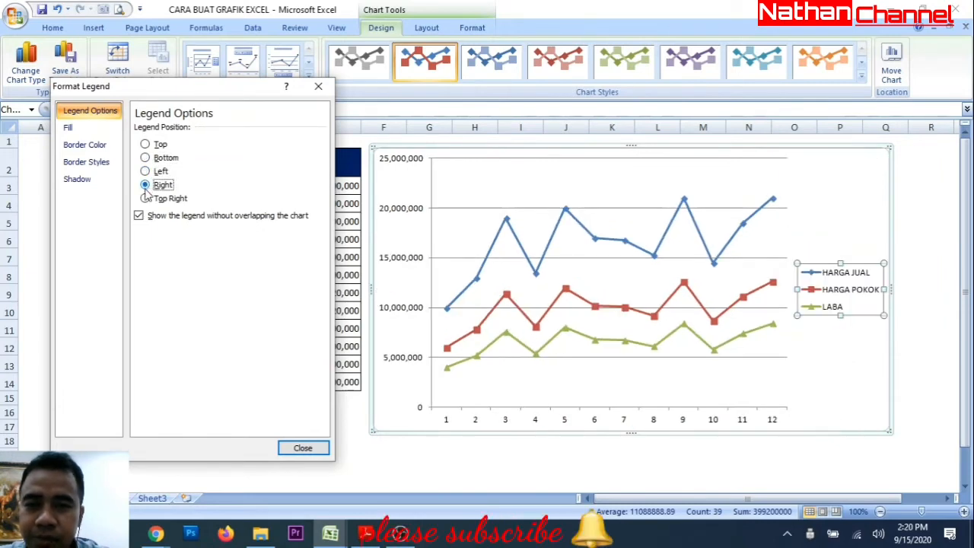
click(145, 198)
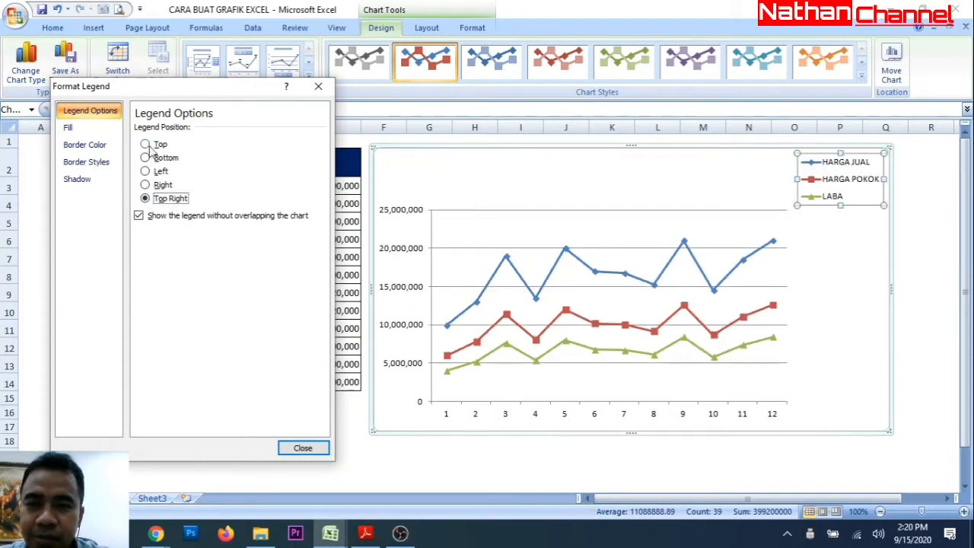
click(145, 184)
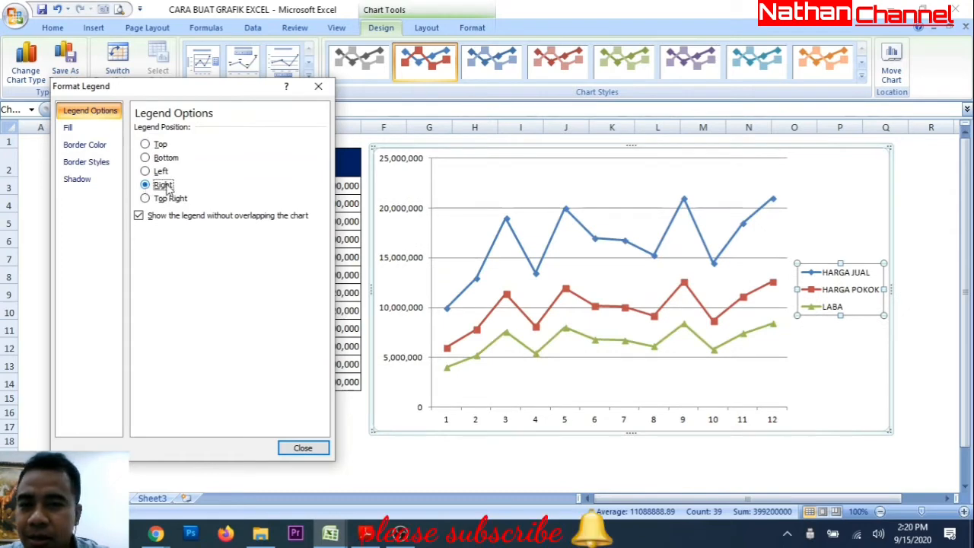
Give the legend a solid fill in light purple from the theme colors.
click(88, 128)
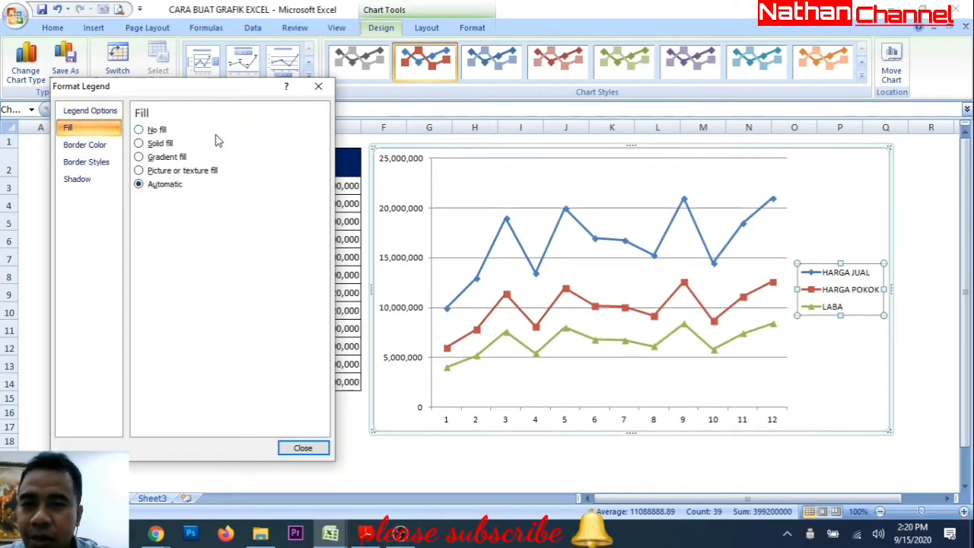
click(139, 144)
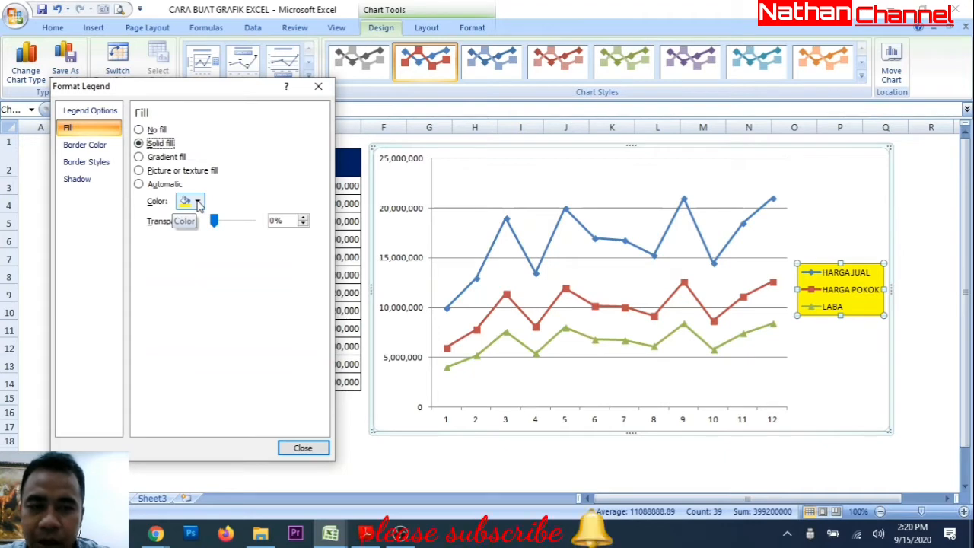
click(197, 201)
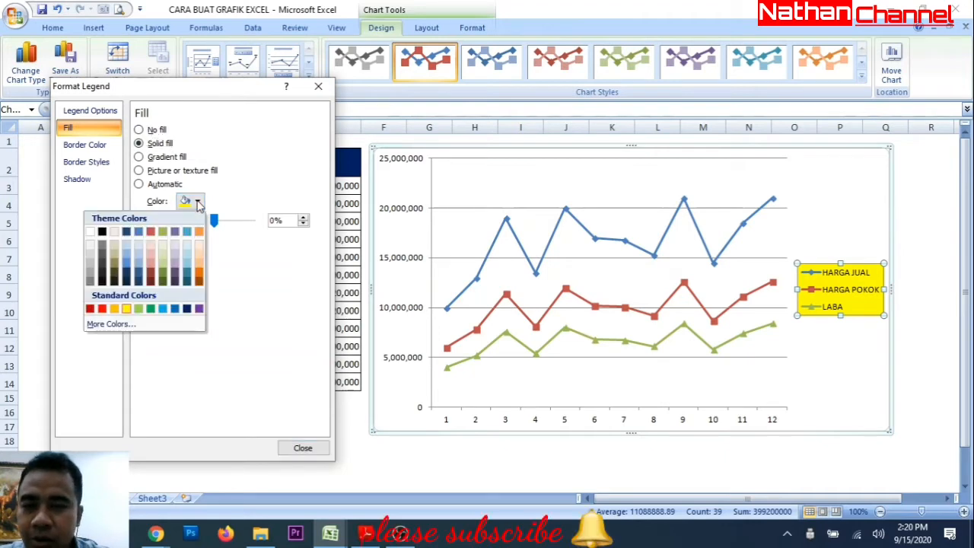
click(175, 270)
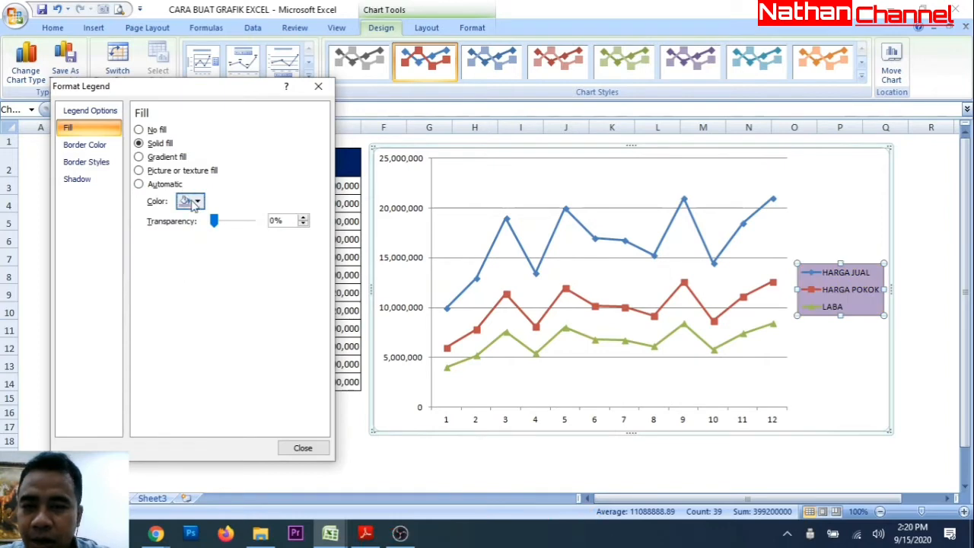
Try green from the standard colors as the legend's solid fill, and set the fill color to yellow.
click(192, 201)
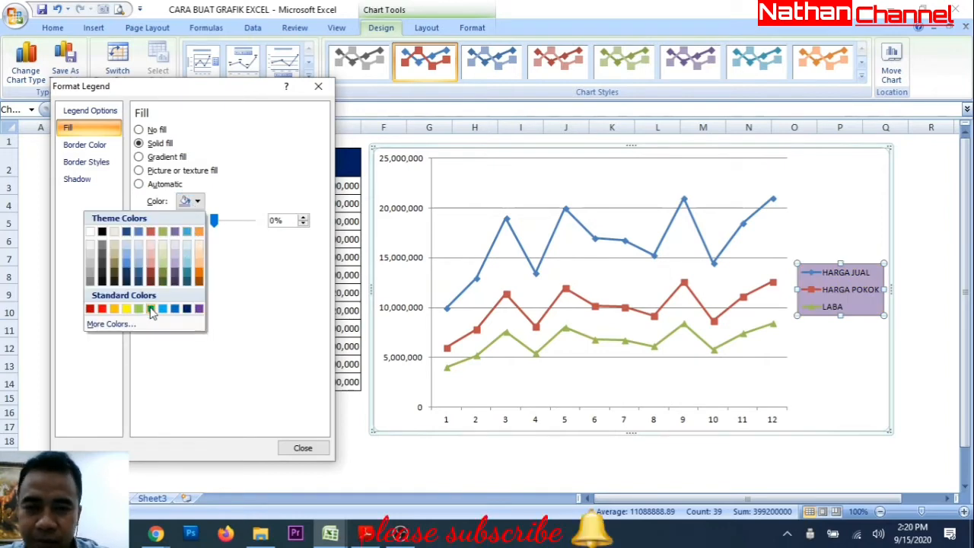
click(150, 308)
click(190, 201)
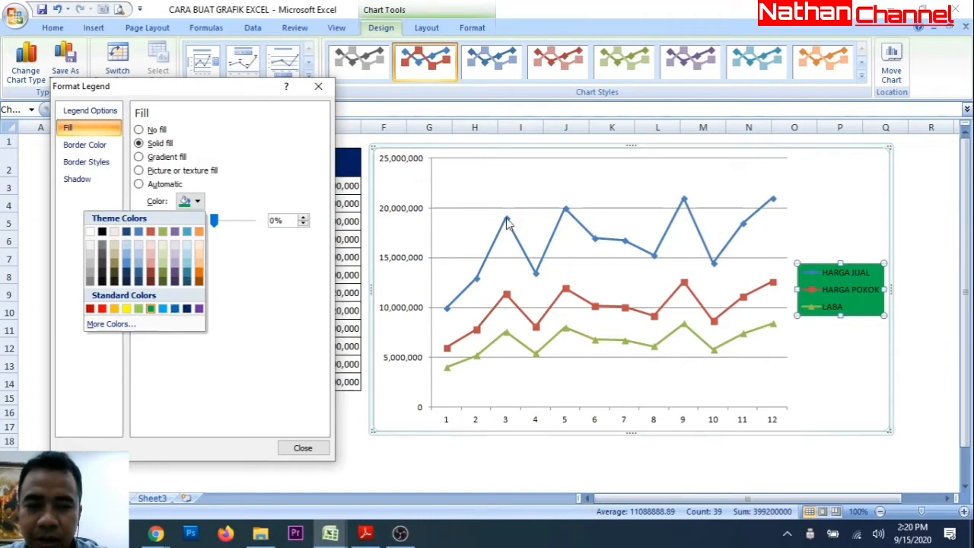
click(126, 308)
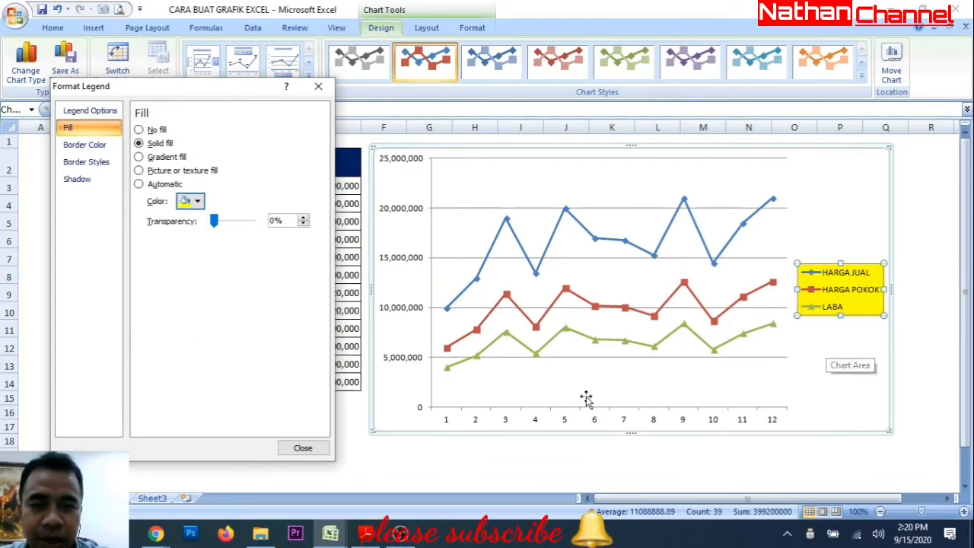
Try the gradient, picture or texture, and automatic fills on the legend.
click(139, 157)
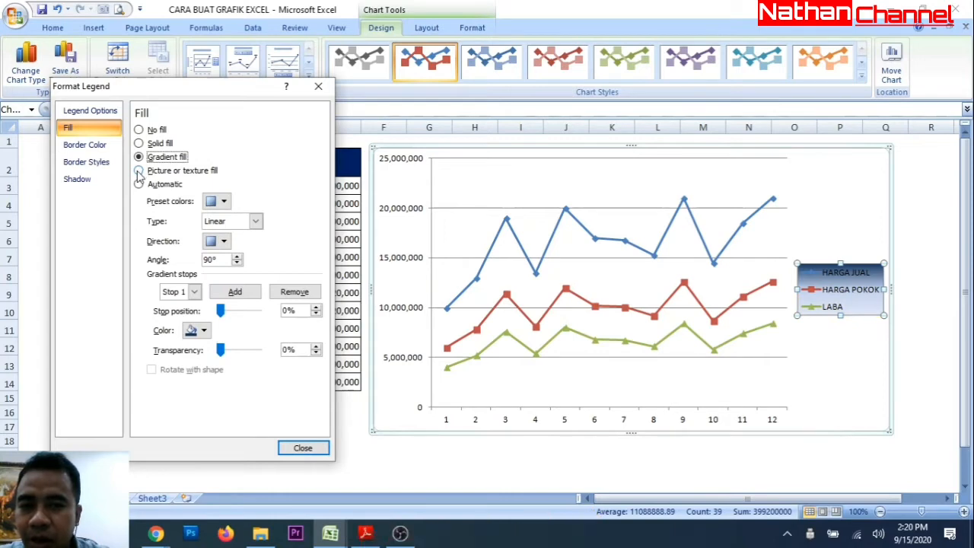
click(138, 171)
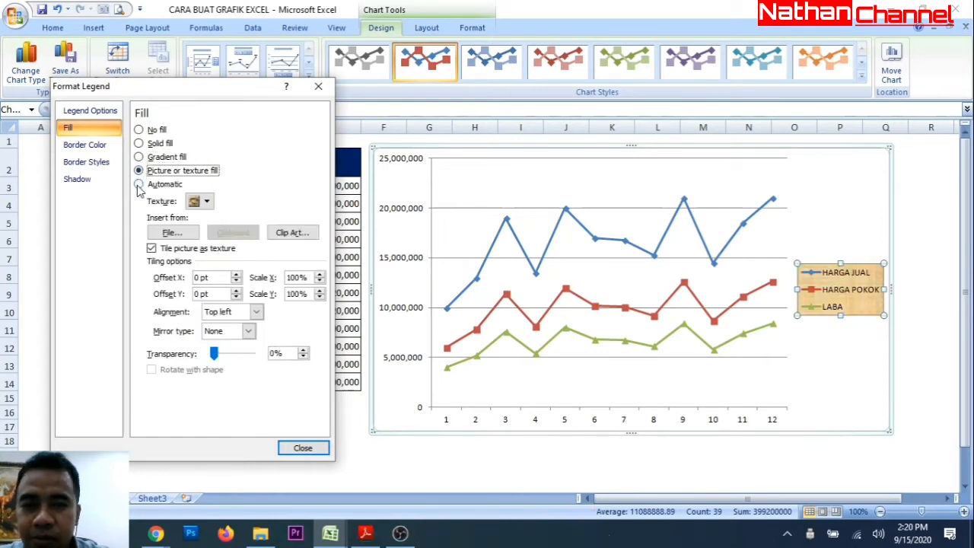
click(139, 185)
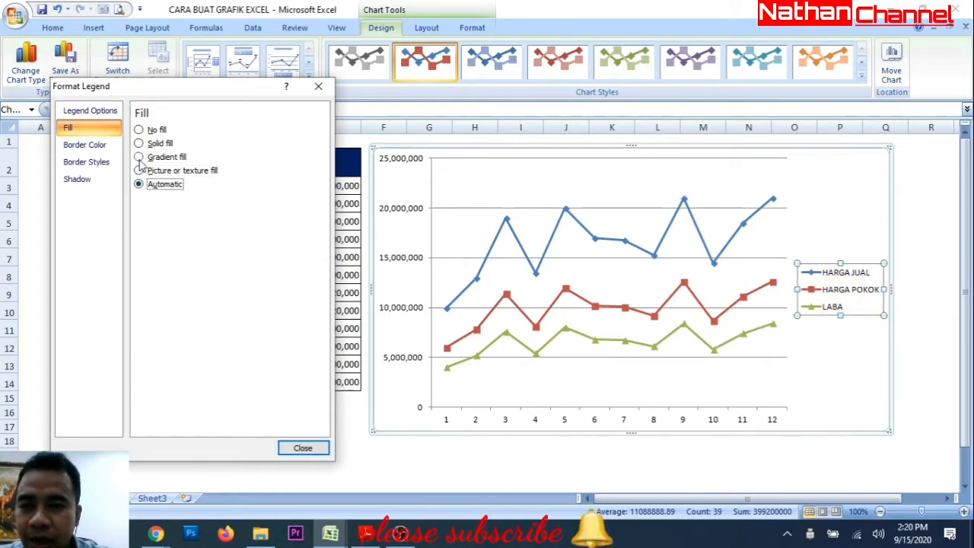
click(139, 157)
Look through the legend's border color, border style, shadow and position settings.
click(94, 151)
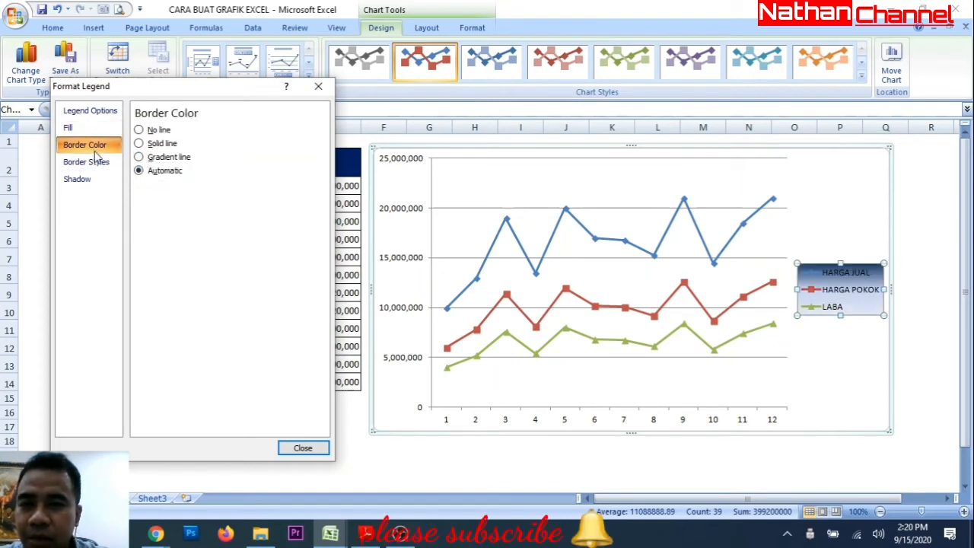
click(96, 162)
click(89, 181)
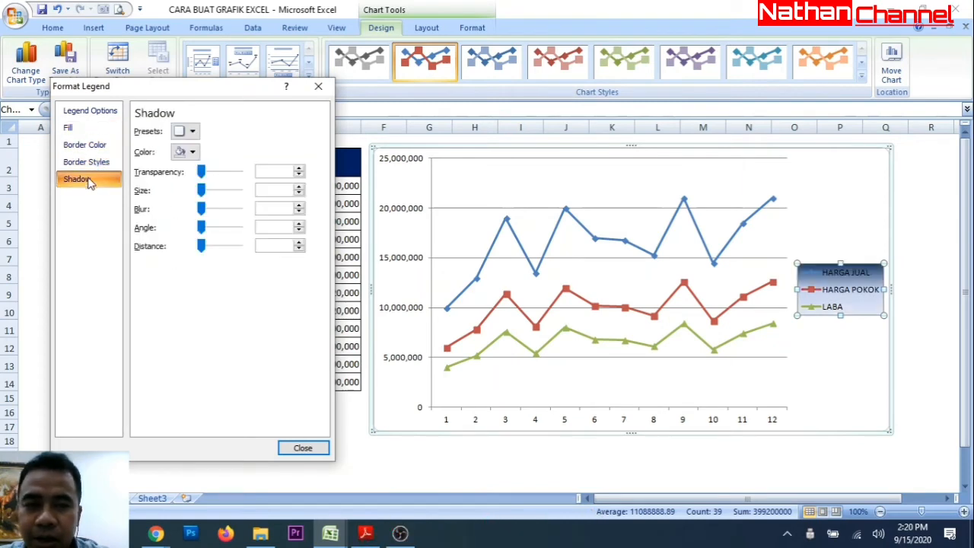
click(85, 111)
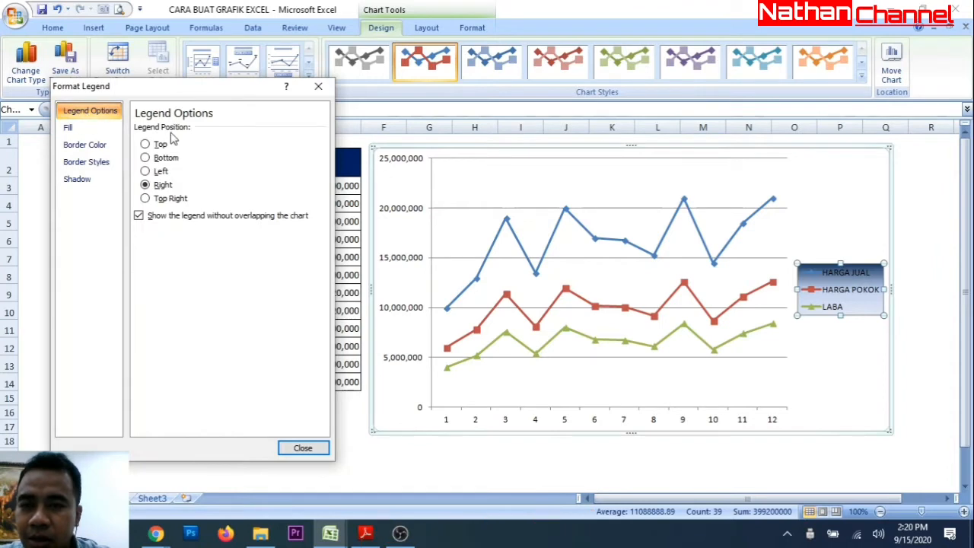
Return the legend to its yellow solid fill, set its transparency to 23%, and close the legend settings.
click(93, 130)
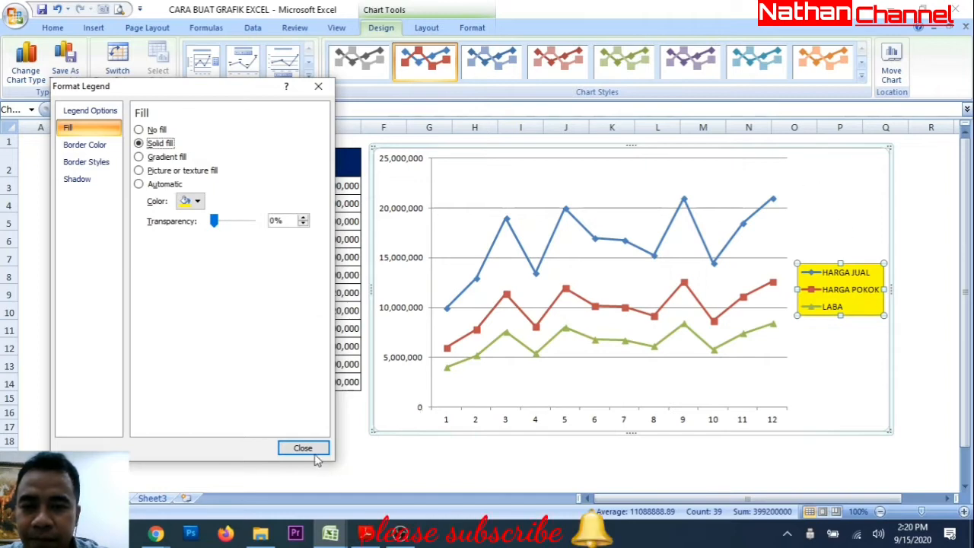
drag(215, 222, 242, 228)
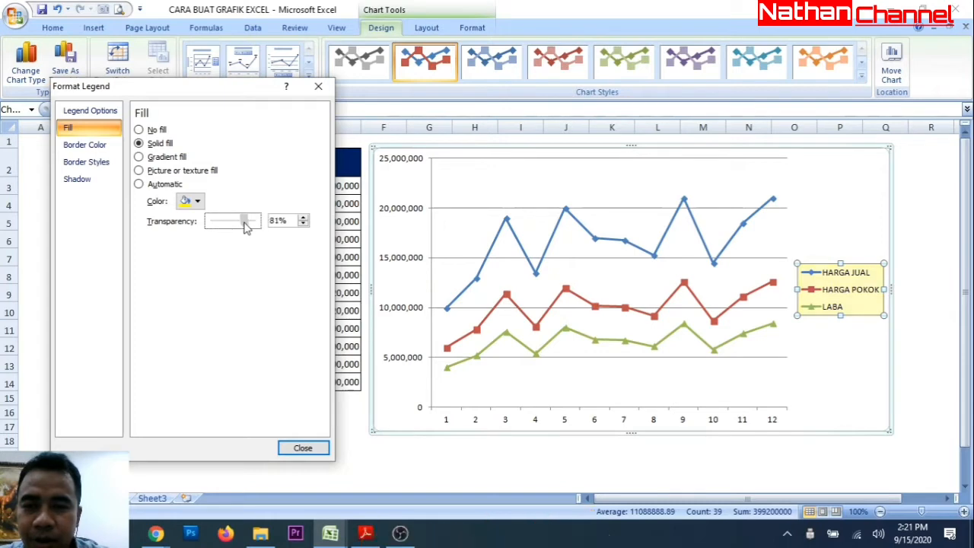
drag(248, 228, 223, 226)
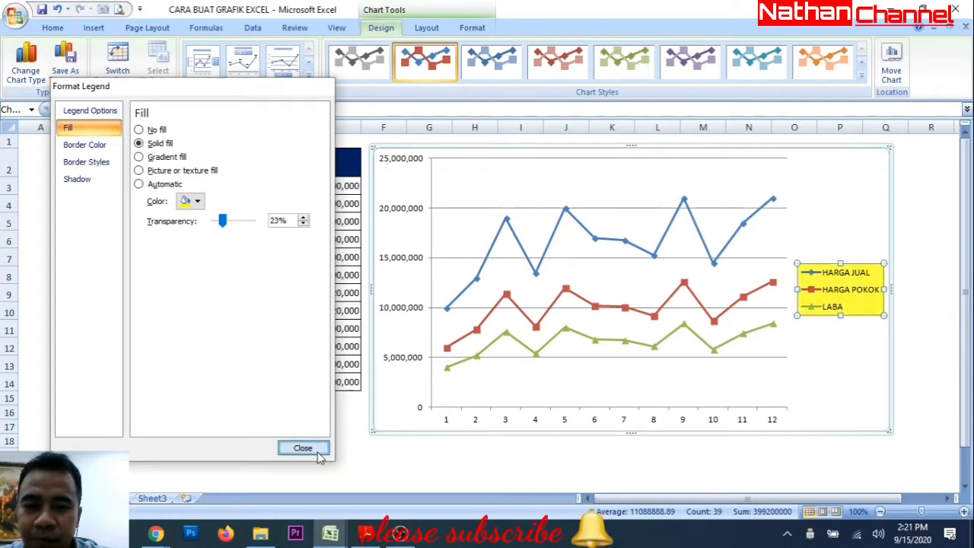
click(303, 447)
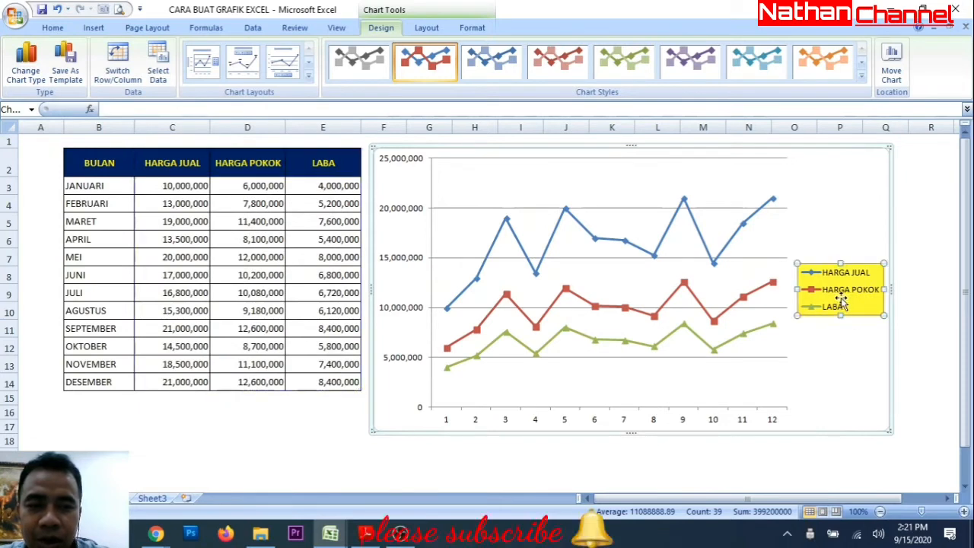
click(449, 424)
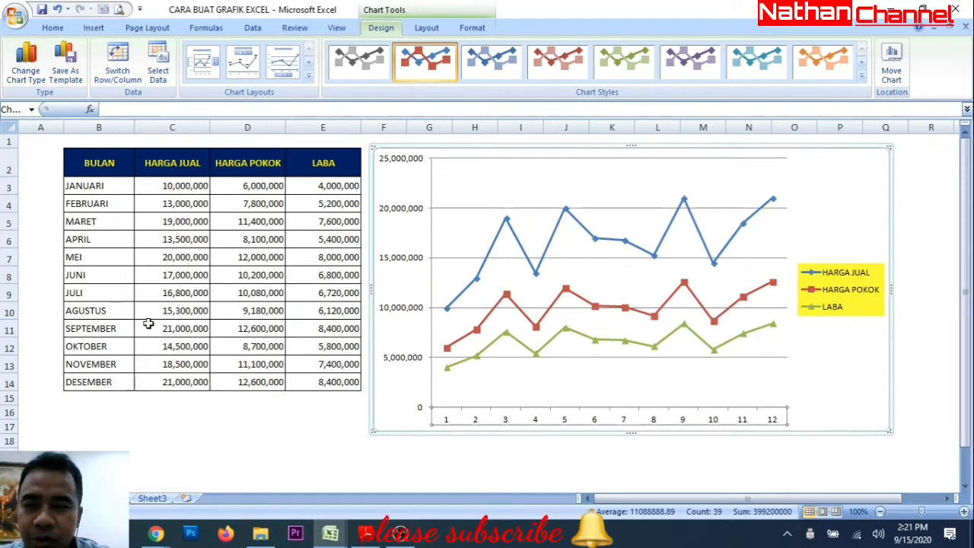
right_click(495, 418)
click(554, 424)
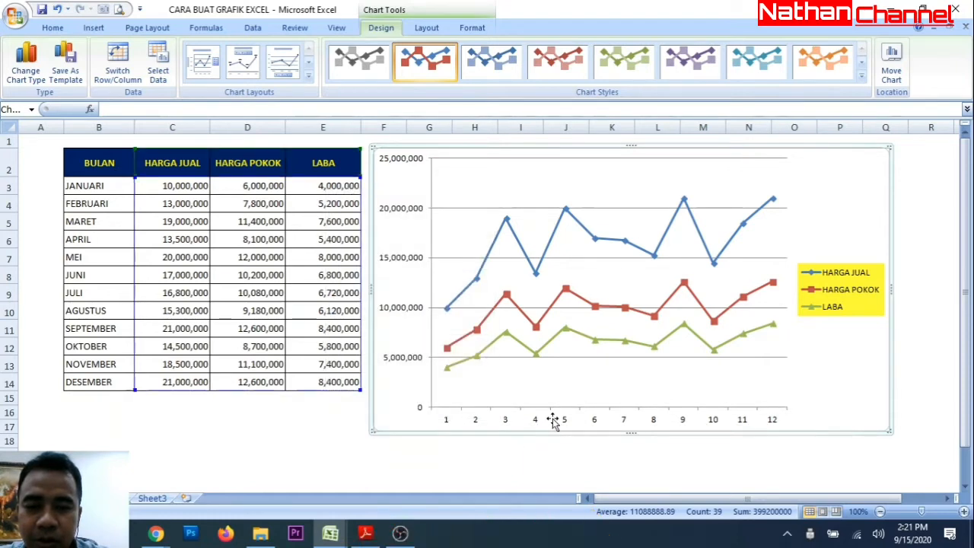
Set the chart's horizontal axis labels to the month names in =Sheet1!$B$3:$B$14.
click(476, 423)
right_click(476, 423)
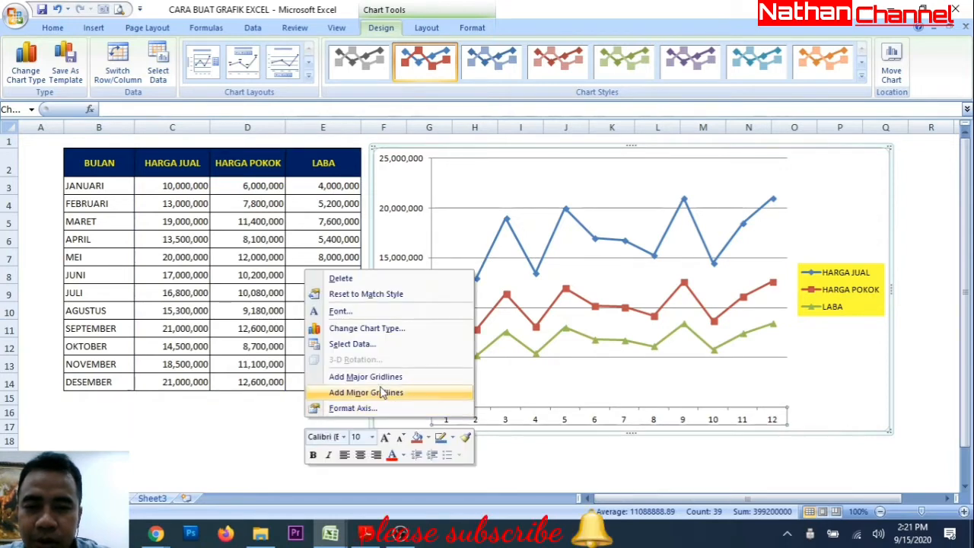
click(372, 344)
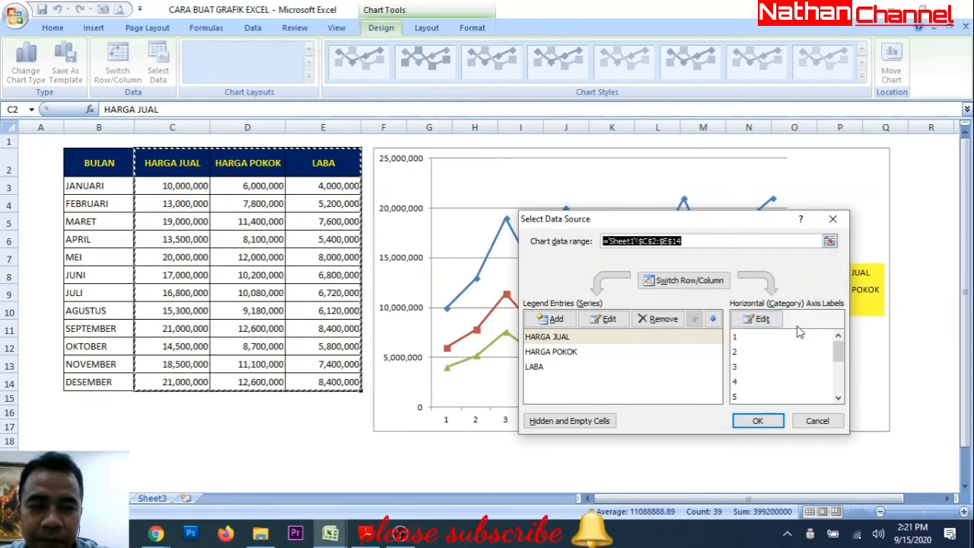
click(758, 319)
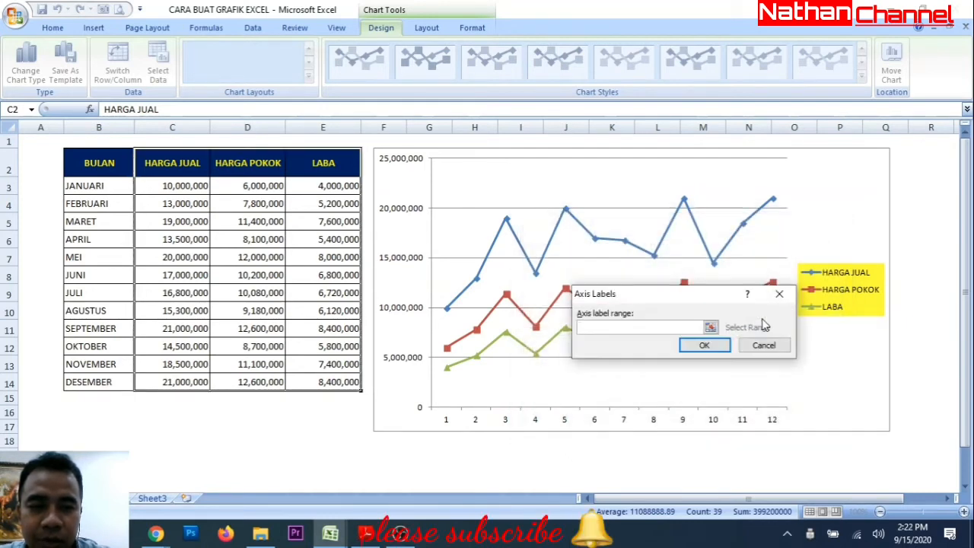
click(710, 327)
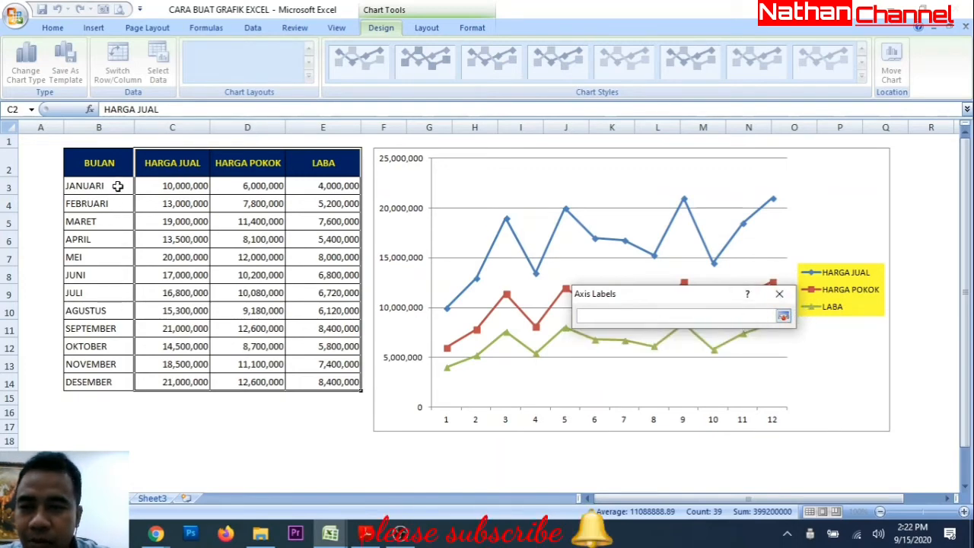
drag(118, 186, 102, 382)
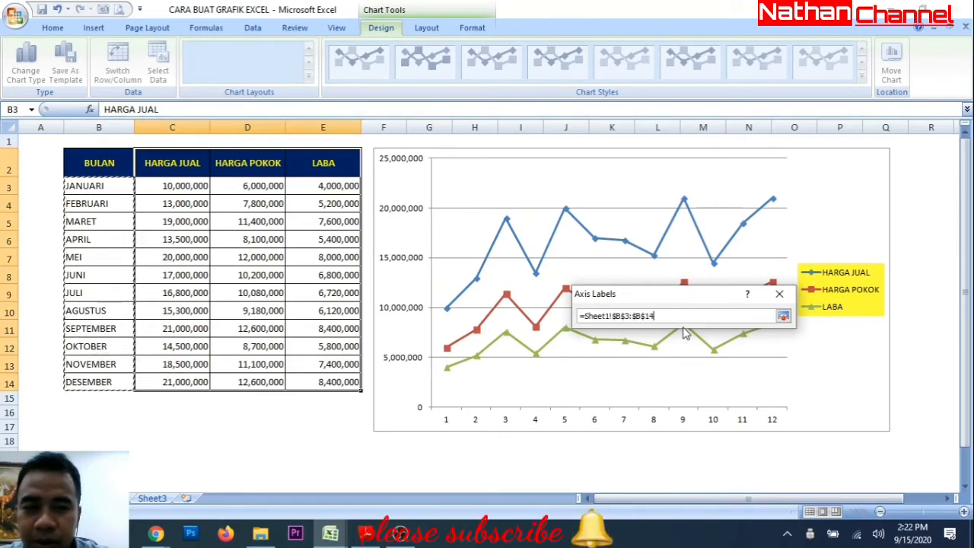
click(782, 315)
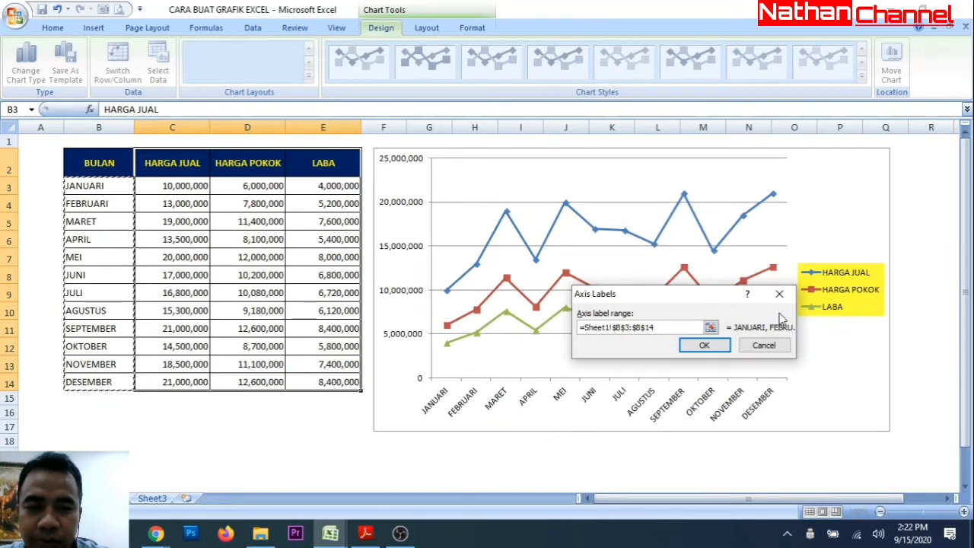
click(716, 350)
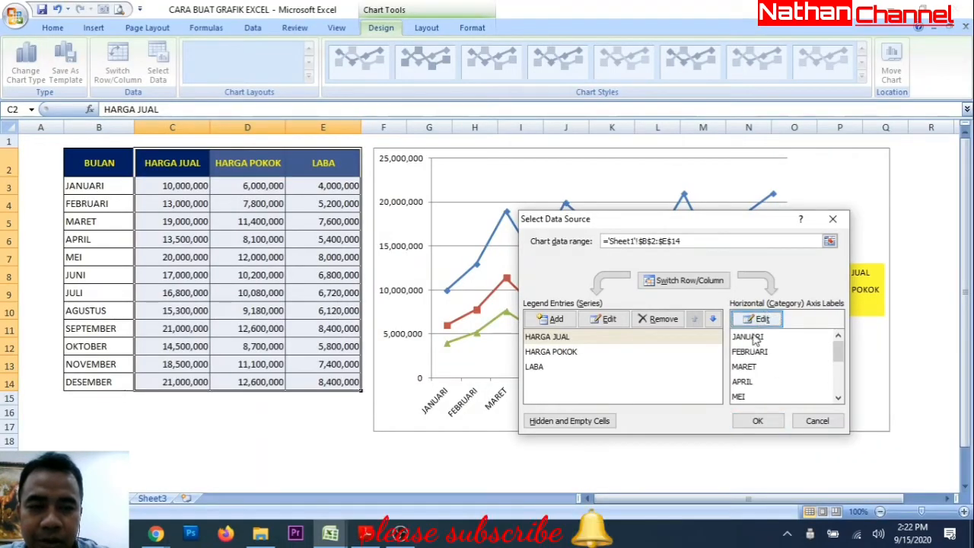
click(755, 422)
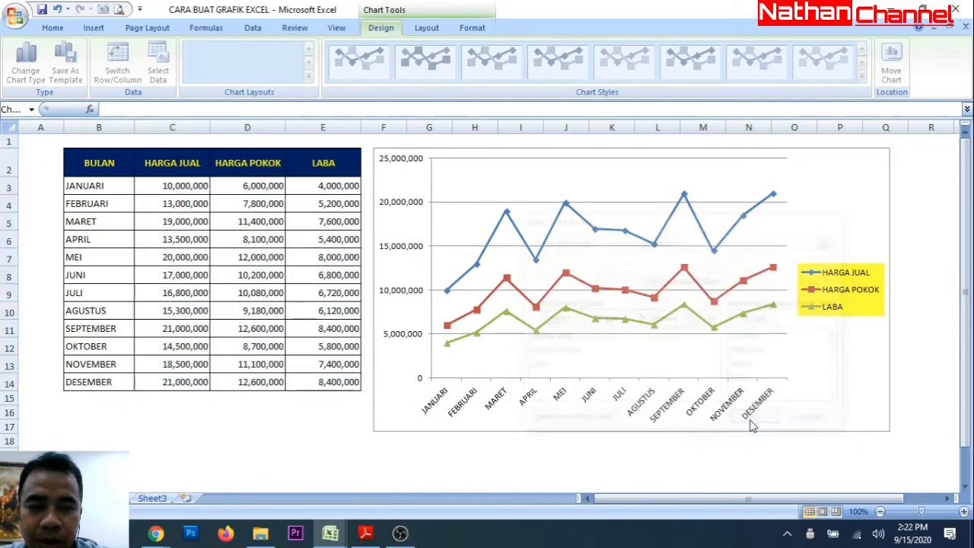
click(524, 457)
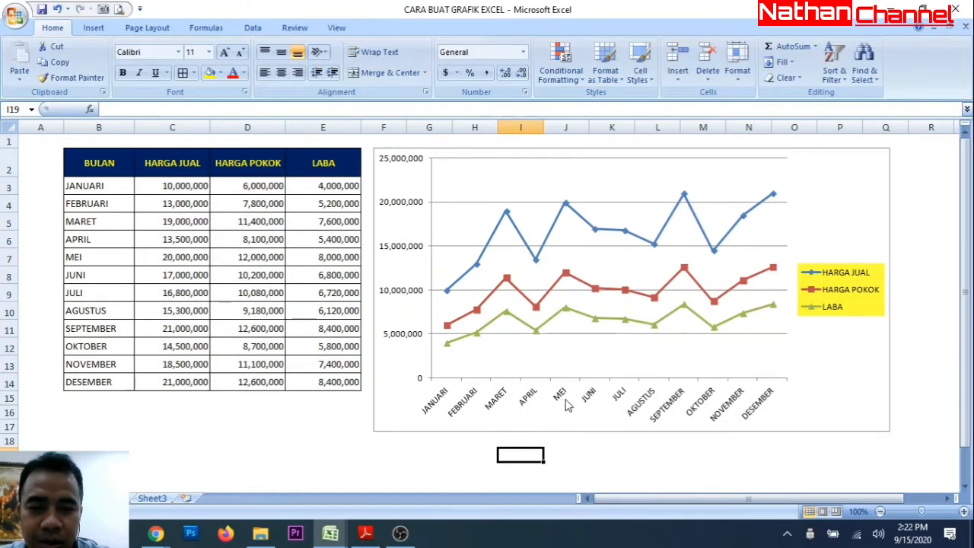
Try solid, gradient and picture or texture fills behind the month labels, and set the horizontal axis to No fill.
click(479, 417)
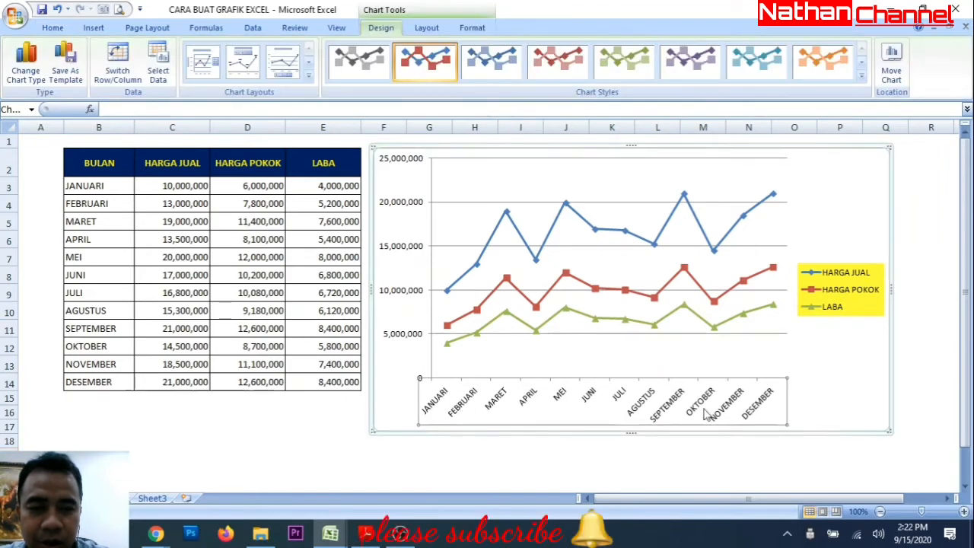
right_click(500, 397)
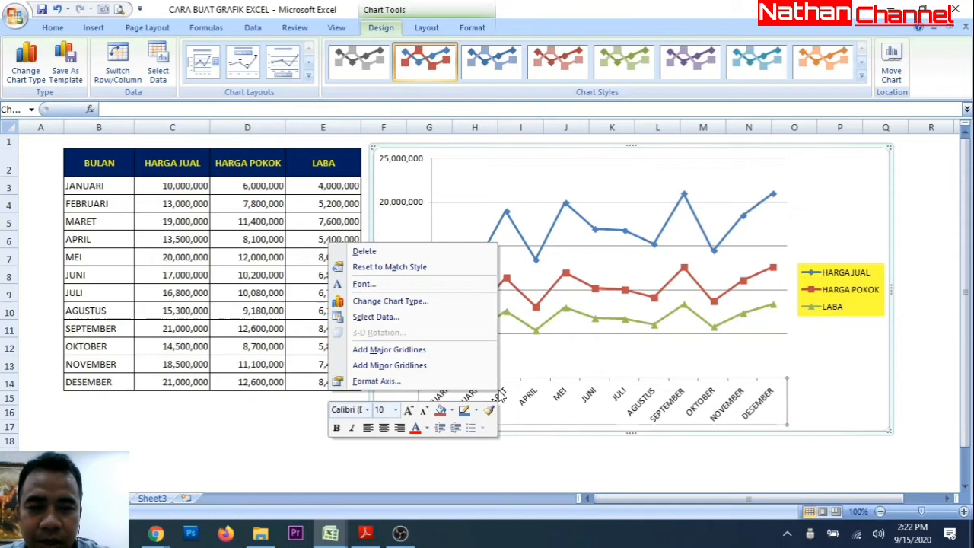
click(460, 383)
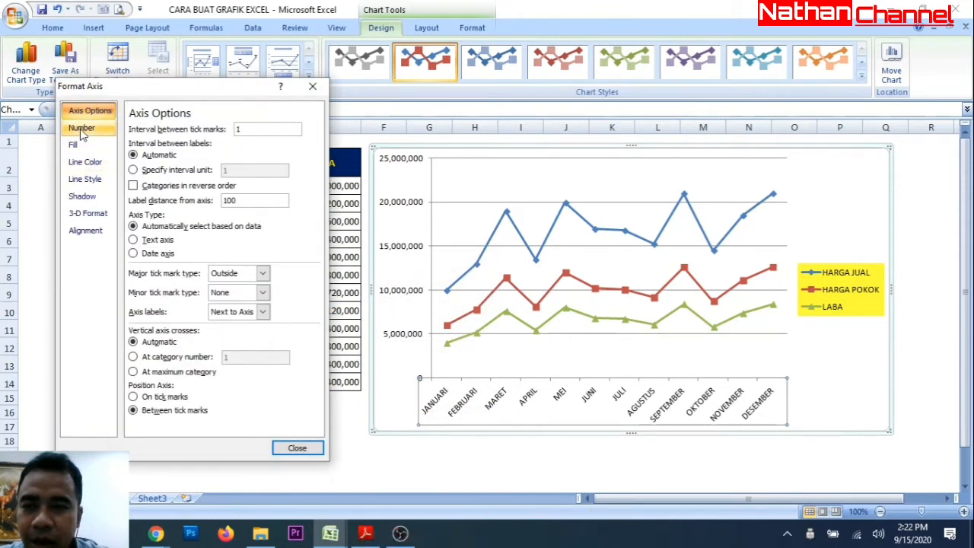
click(82, 149)
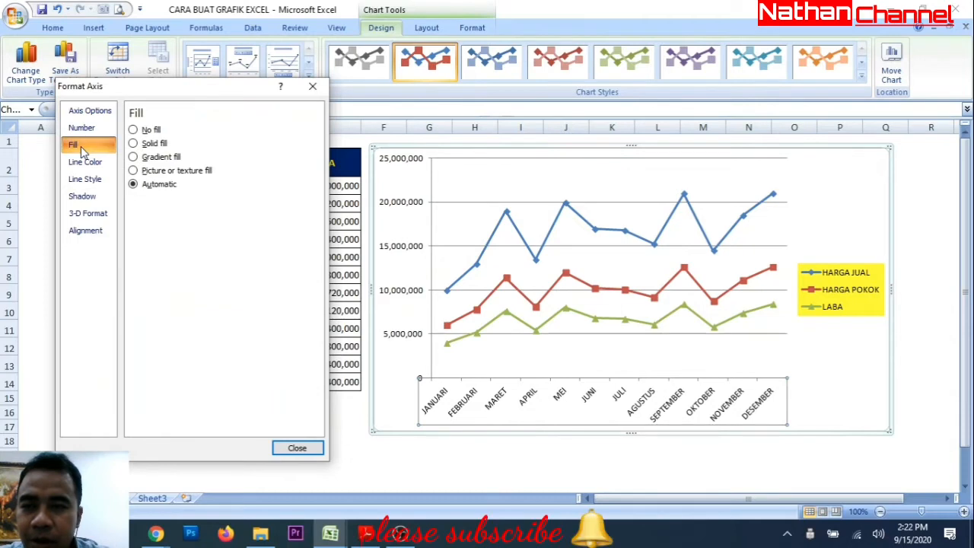
click(133, 144)
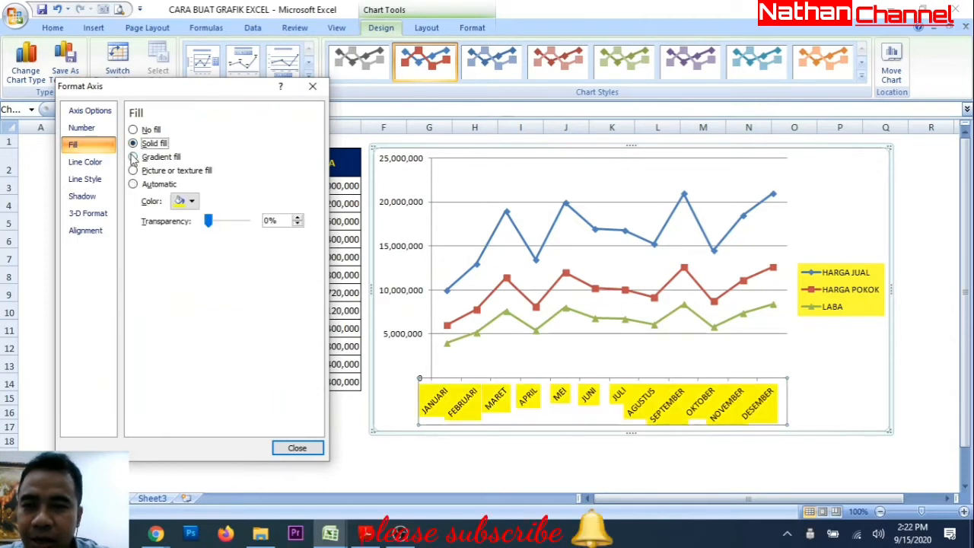
click(134, 157)
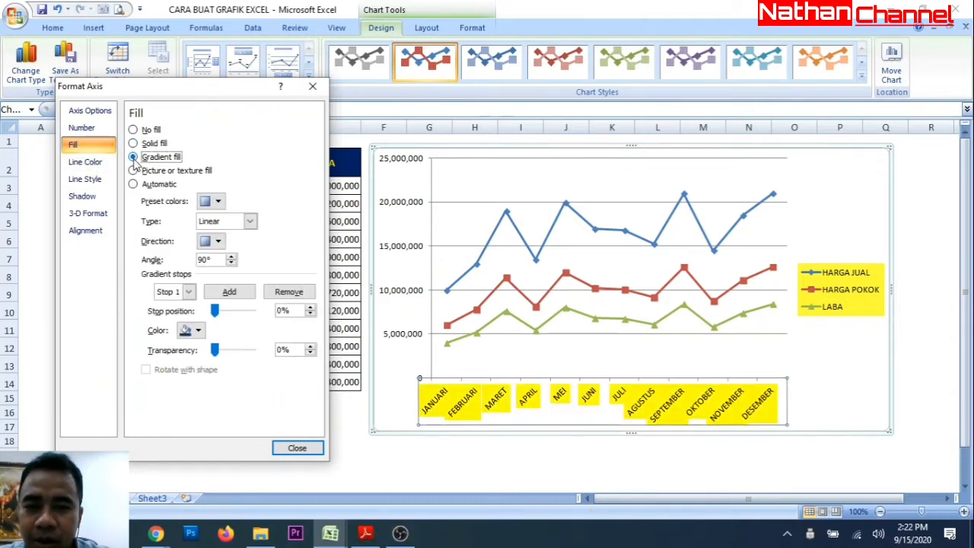
click(134, 171)
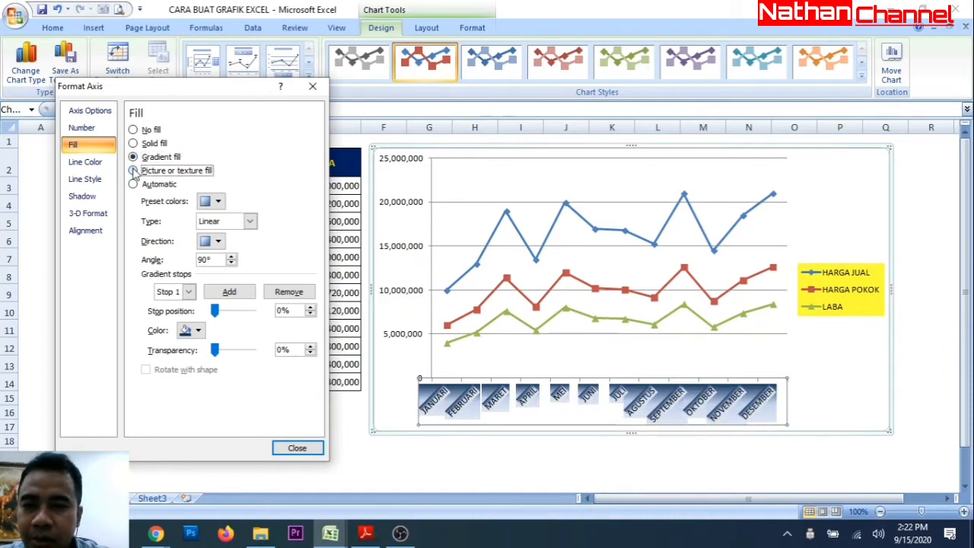
click(133, 130)
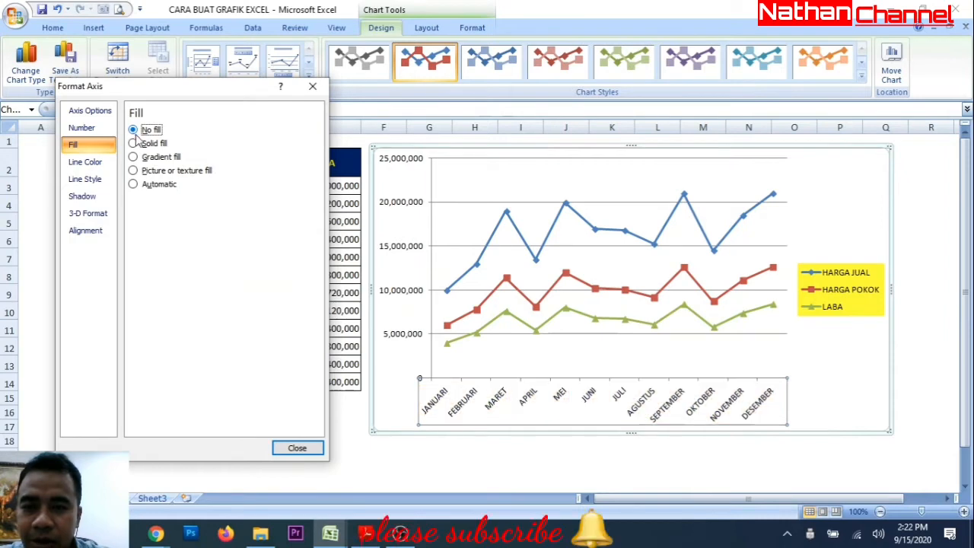
click(309, 449)
click(531, 452)
Give the chart's plot area a solid red border line.
click(452, 190)
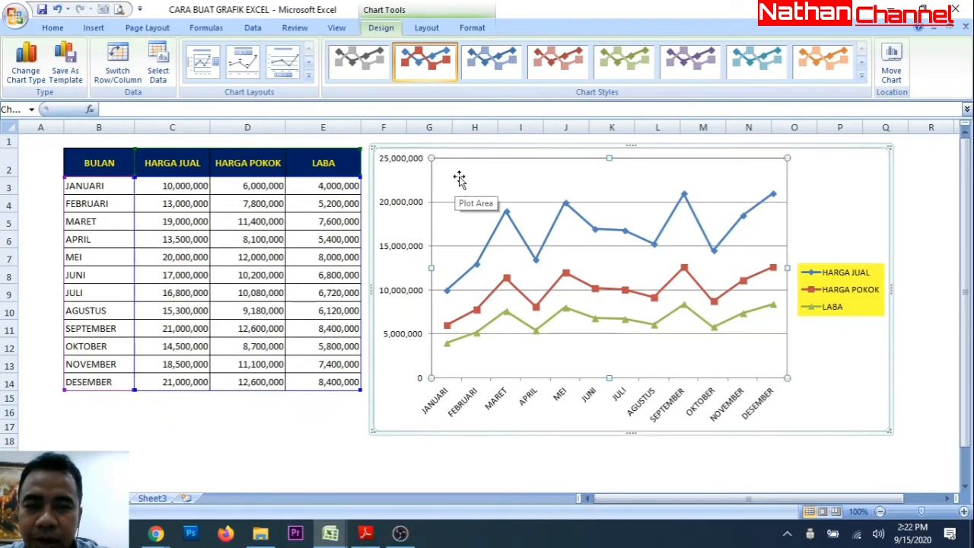
right_click(460, 183)
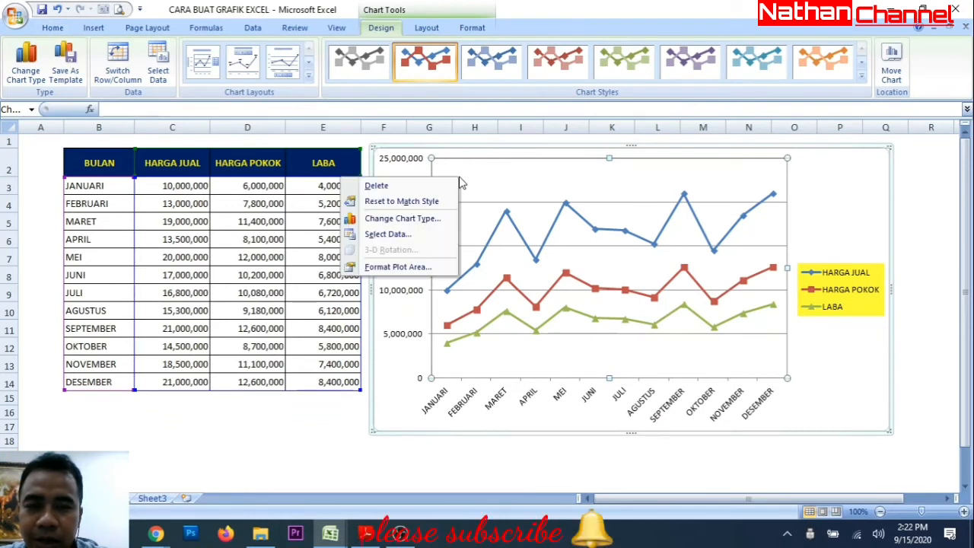
click(399, 267)
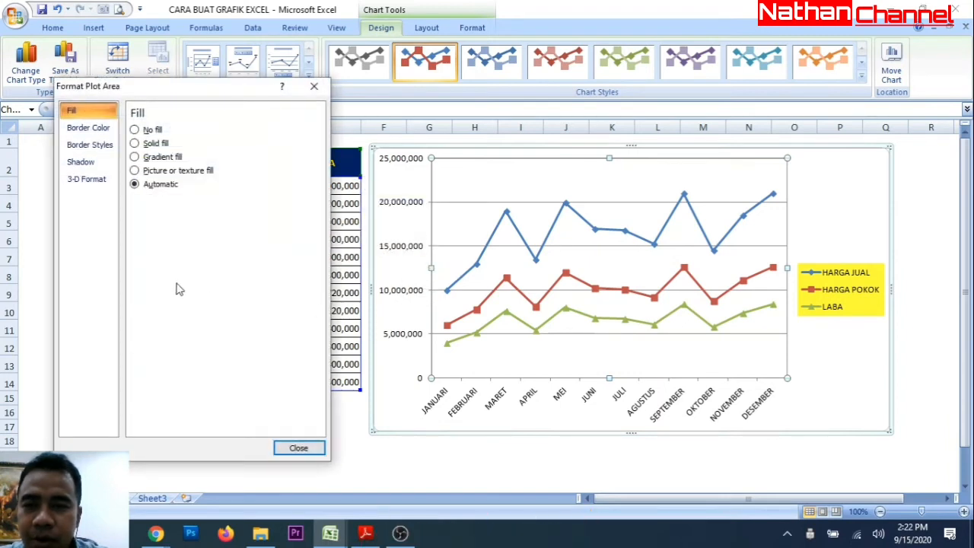
click(87, 134)
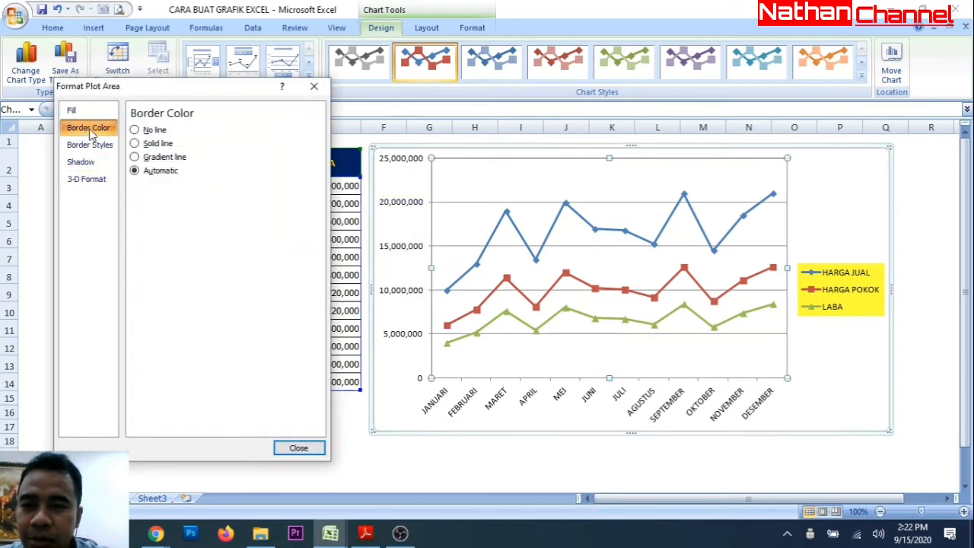
click(134, 144)
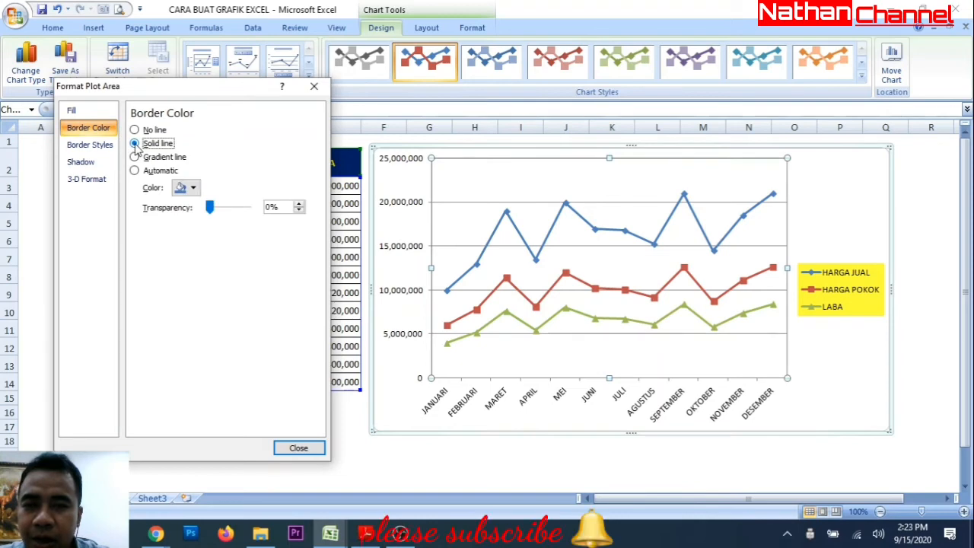
click(193, 188)
click(97, 295)
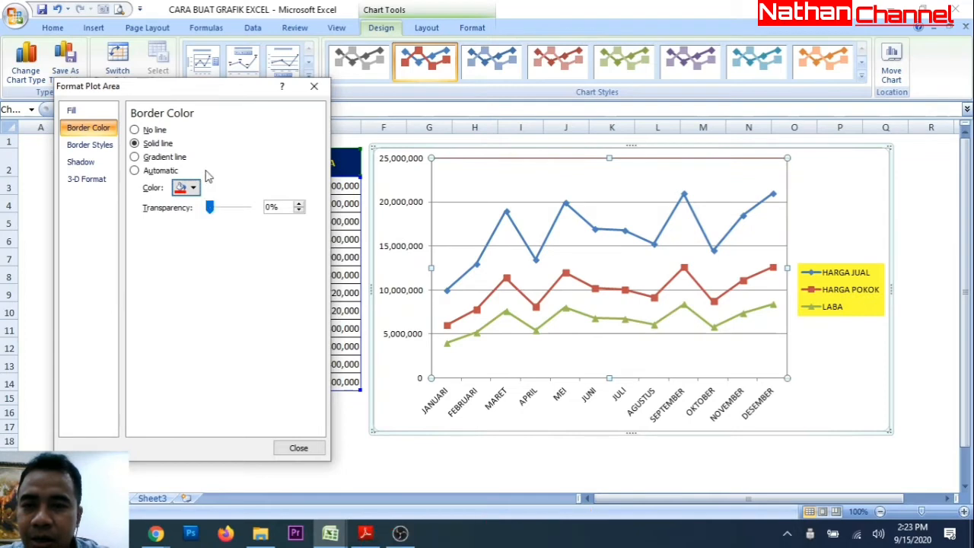
Fill the plot area with a solid light aqua-blue color and close its format settings.
click(79, 113)
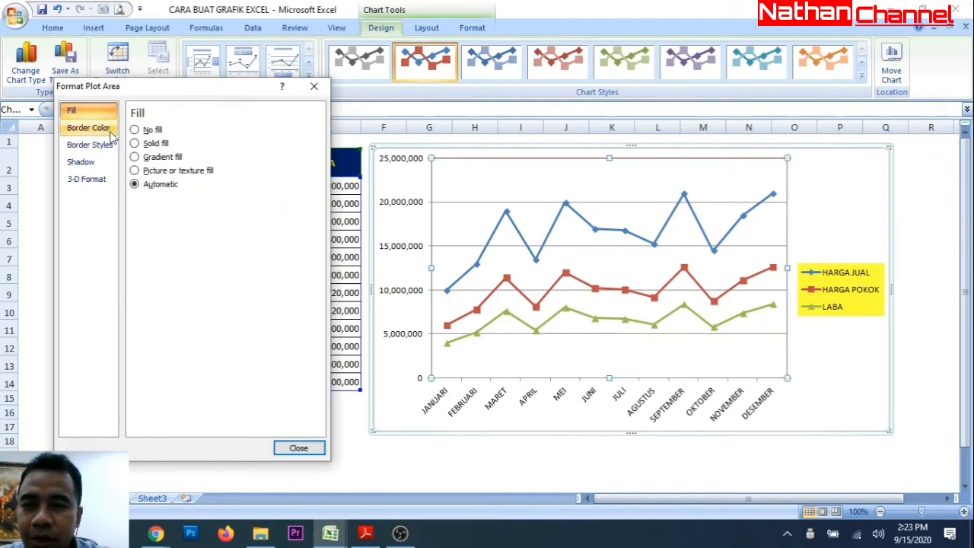
click(134, 144)
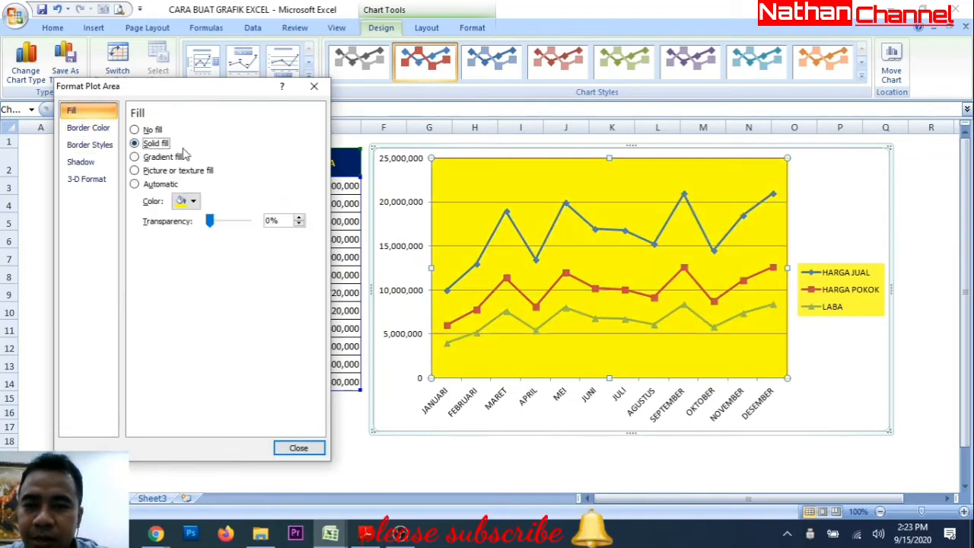
click(190, 201)
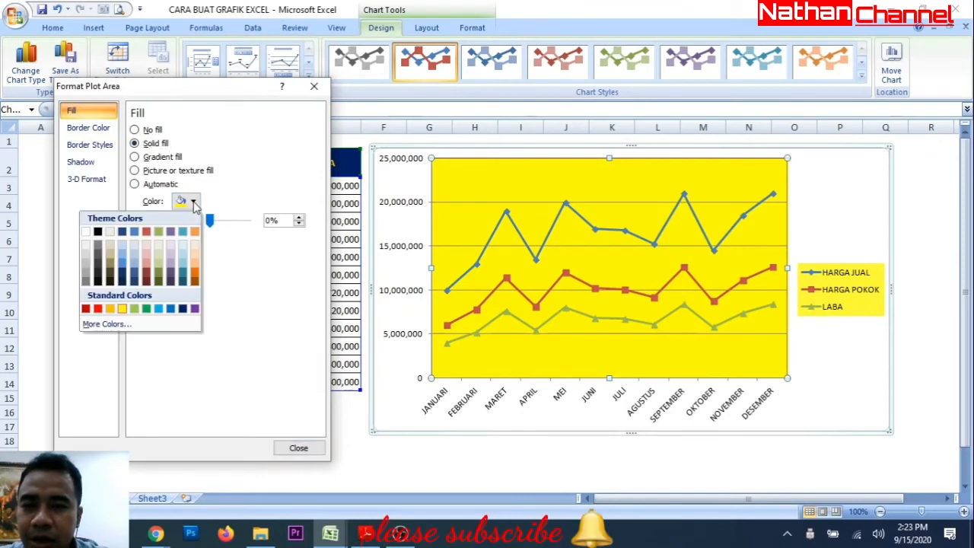
click(184, 267)
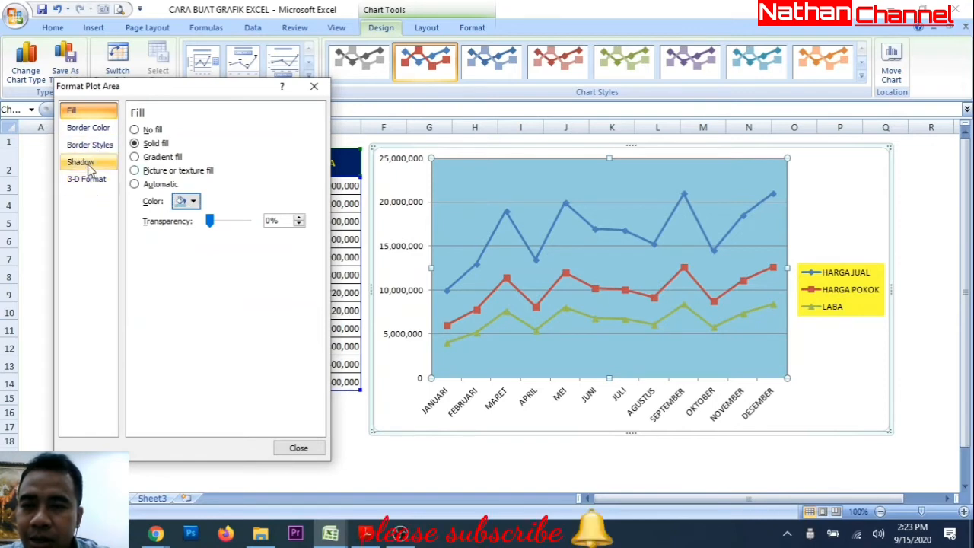
click(298, 447)
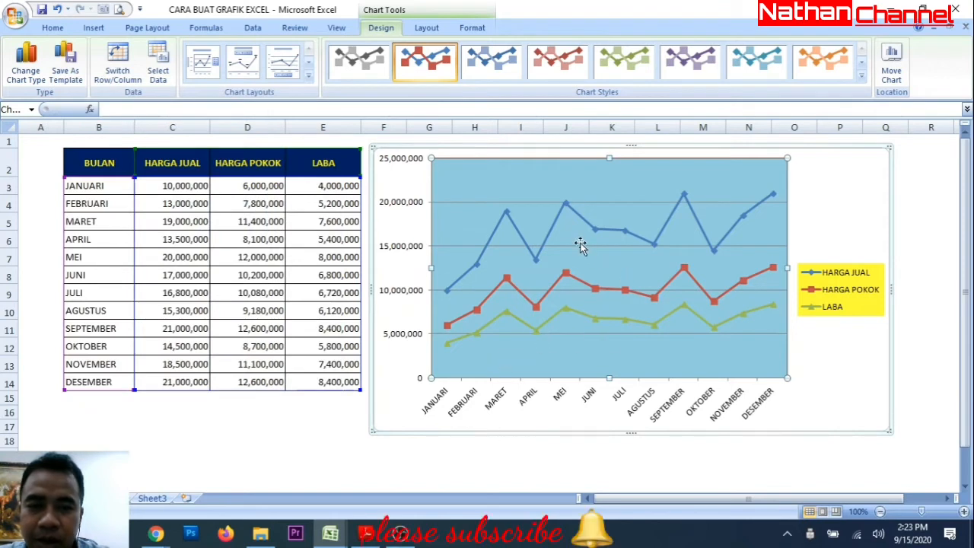
Examine the MARET point on the HARGA JUAL line to read its value.
click(560, 212)
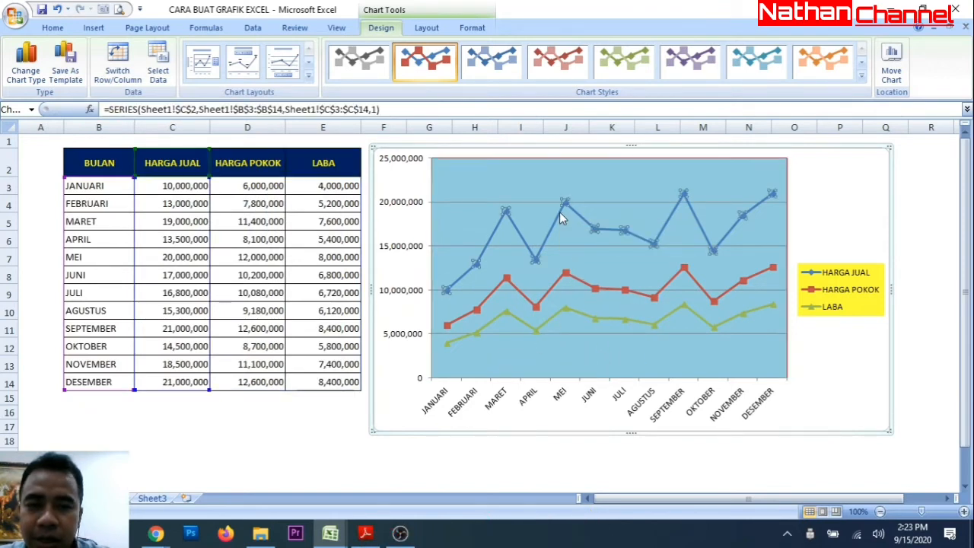
mouse_move(506, 213)
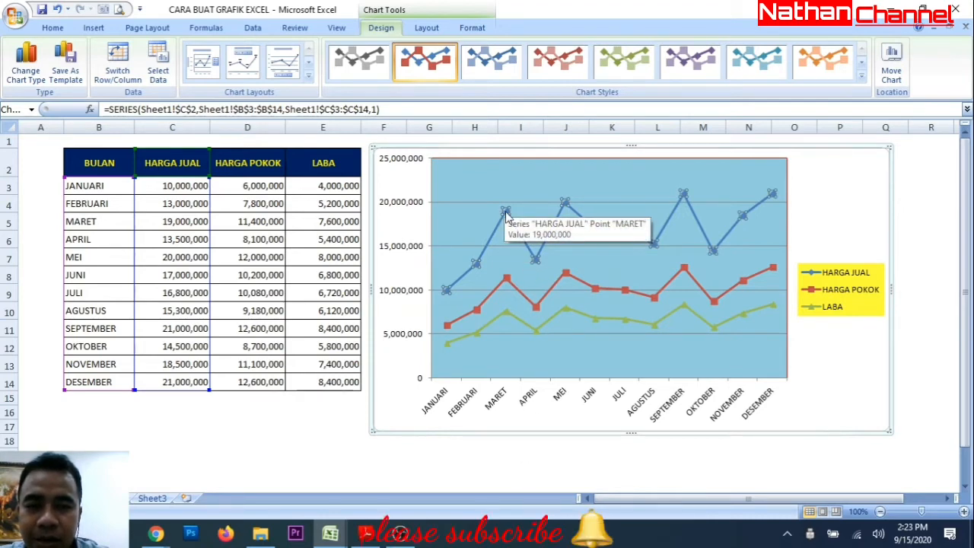
click(522, 457)
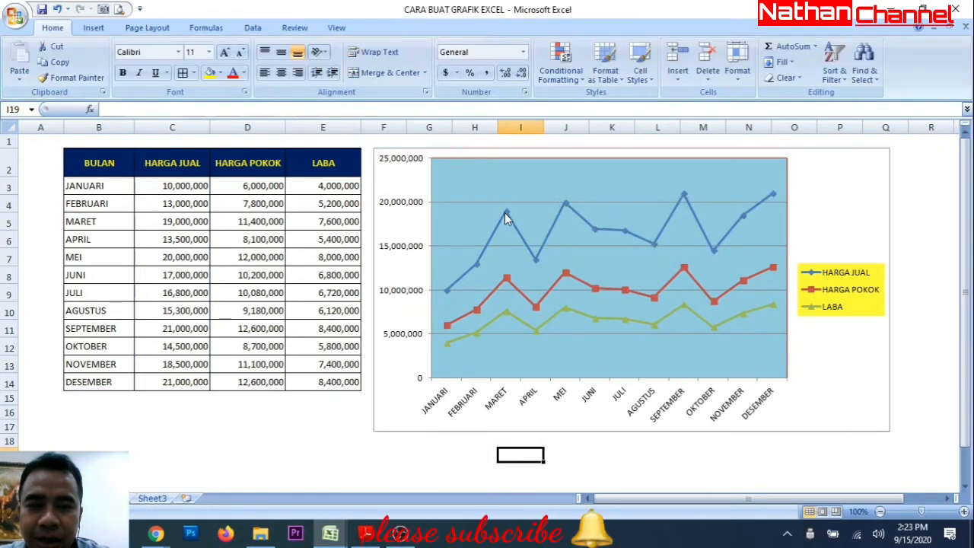
Add data labels to the HARGA JUAL, HARGA POKOK and LABA lines.
click(505, 212)
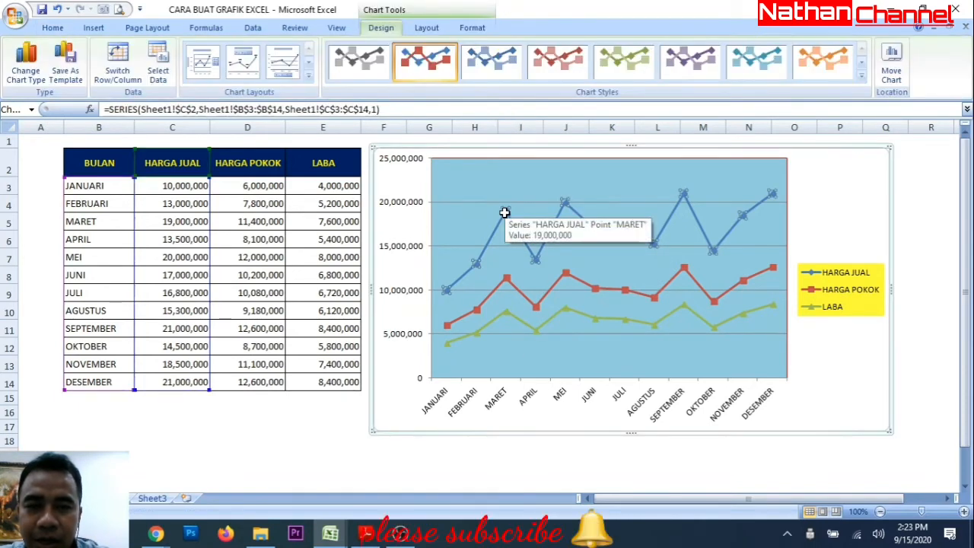
right_click(505, 212)
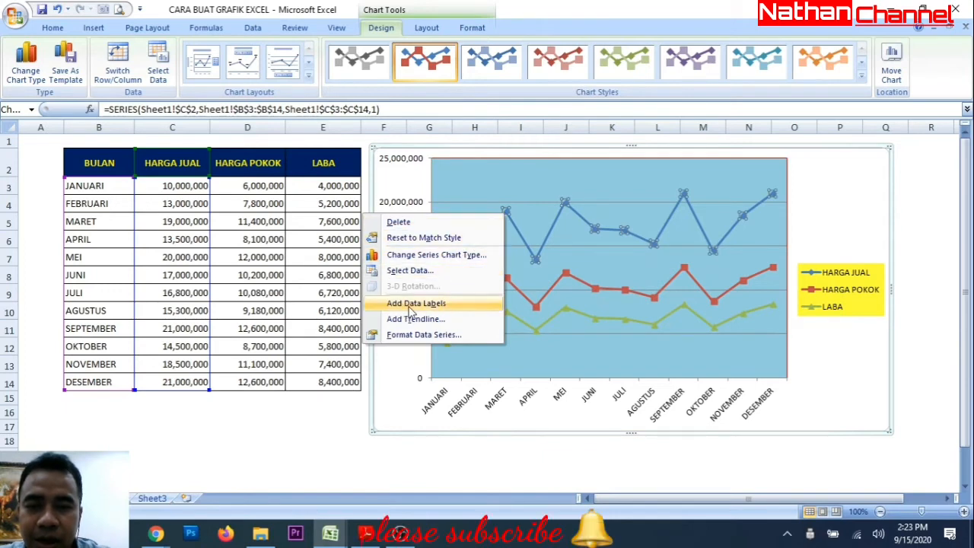
click(436, 306)
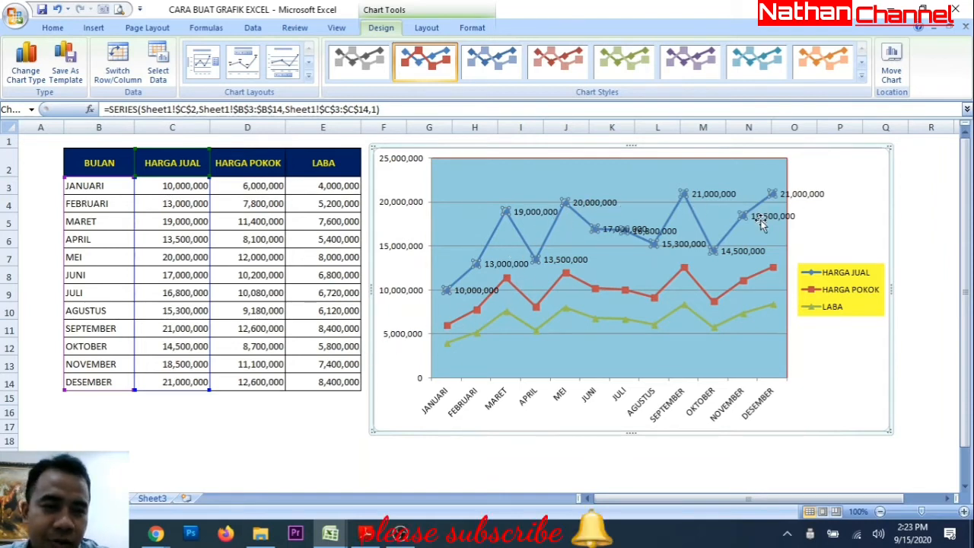
click(539, 306)
right_click(538, 305)
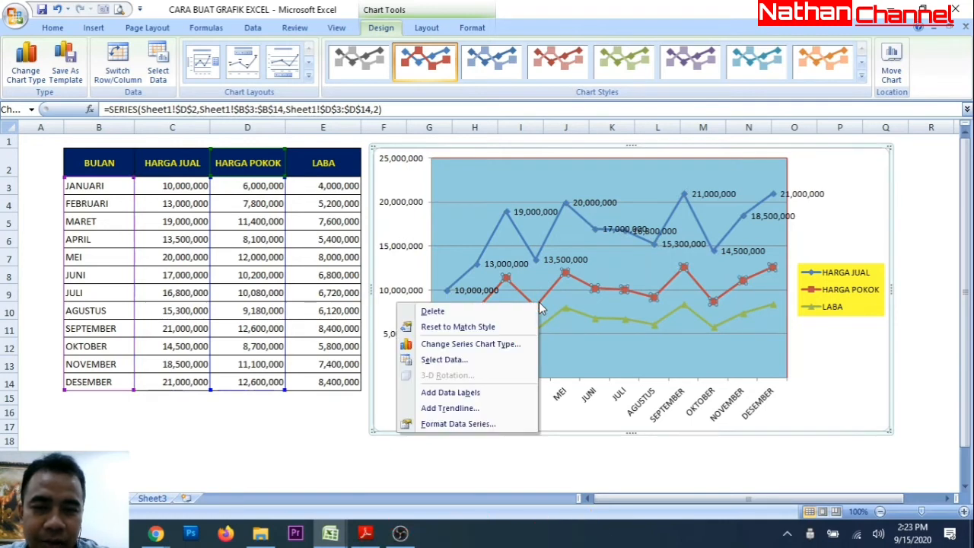
click(456, 393)
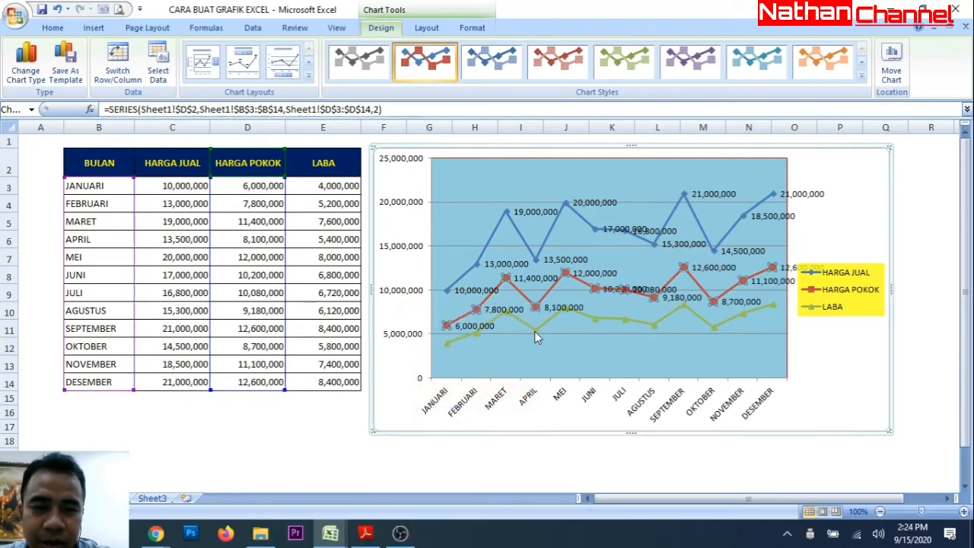
click(535, 333)
right_click(534, 333)
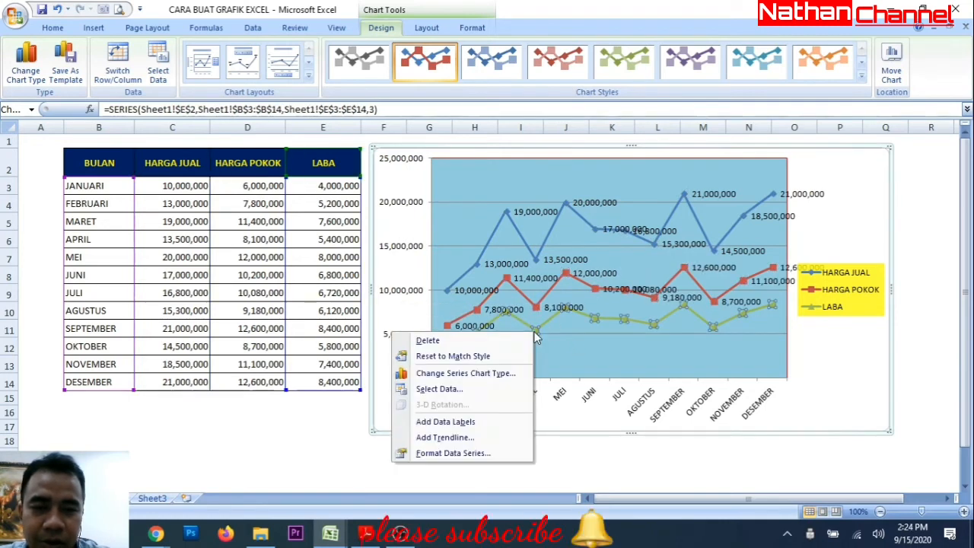
click(460, 423)
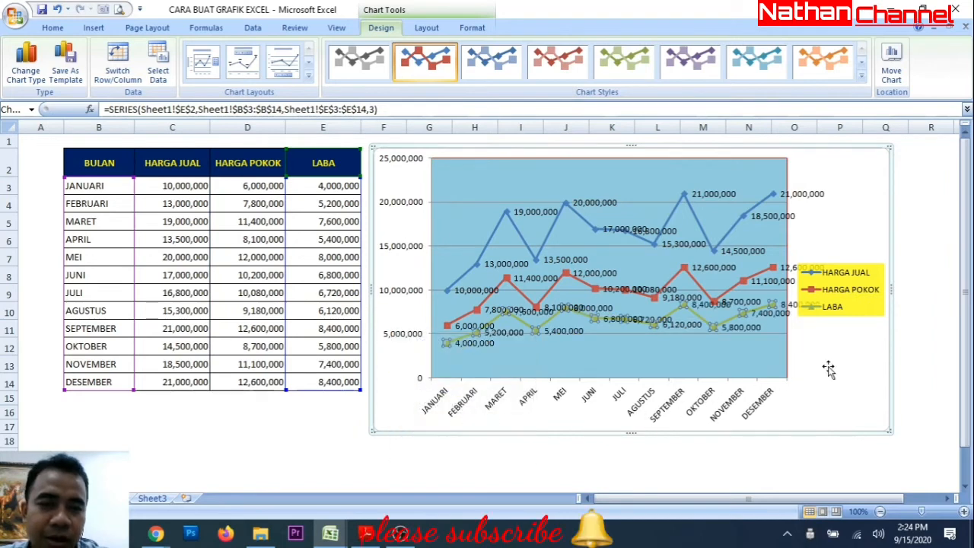
click(671, 454)
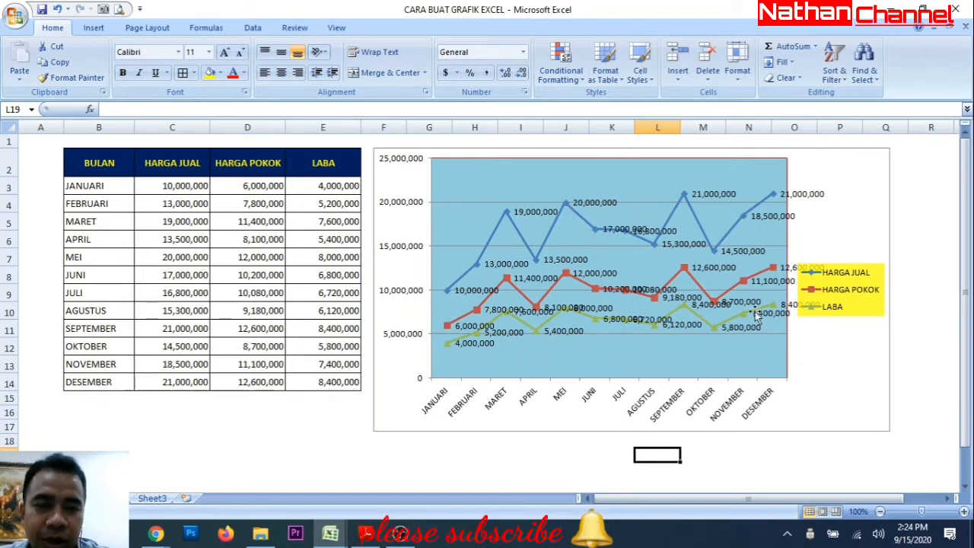
click(704, 456)
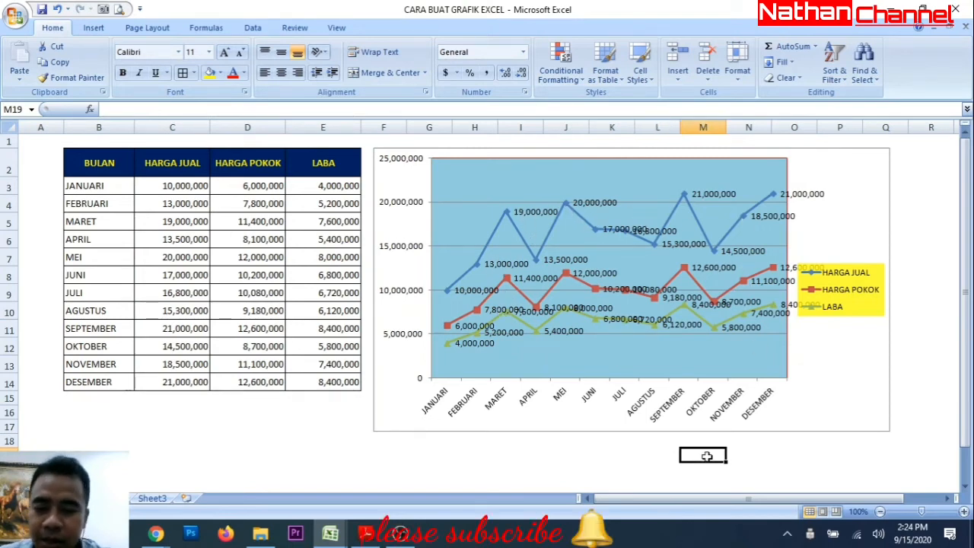
Undo the data labels on all three chart lines and deselect the chart.
key(ctrl+z)
key(ctrl+z)
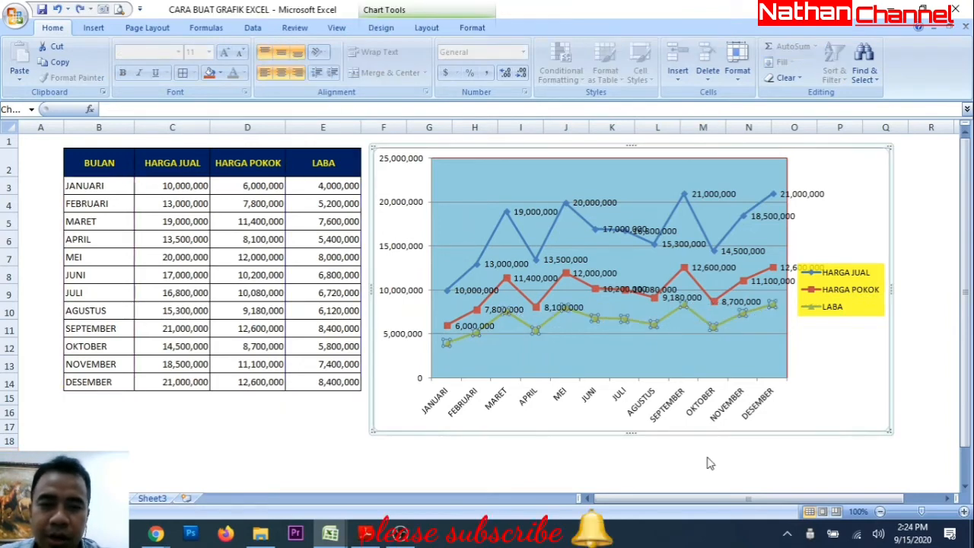
key(ctrl+z)
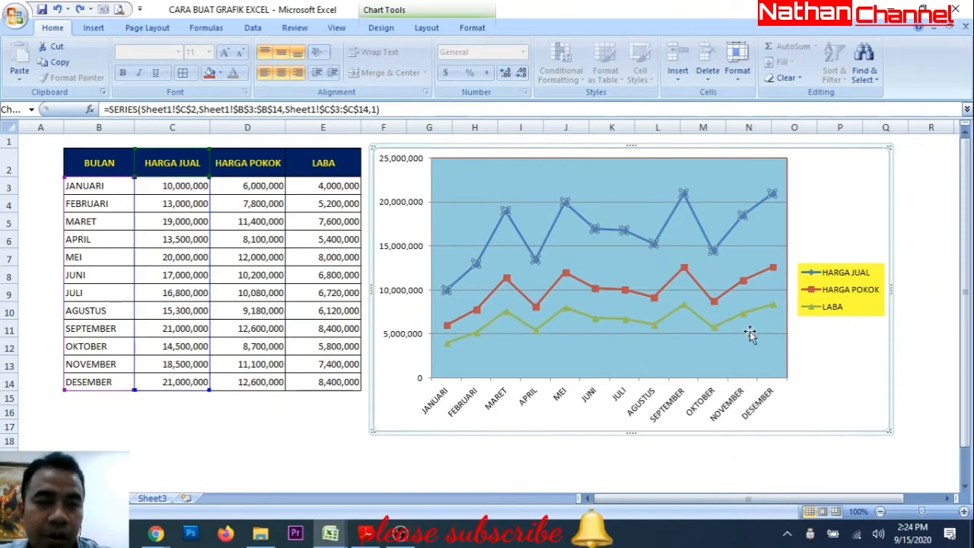
click(517, 453)
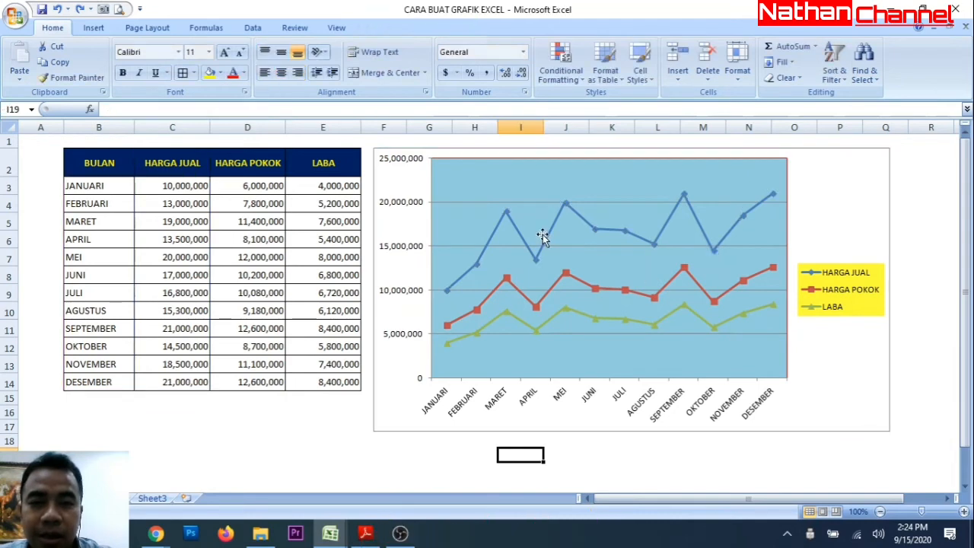
Apply the multicolored chart style with thicker, shadowed lines and larger markers to the line chart.
click(492, 178)
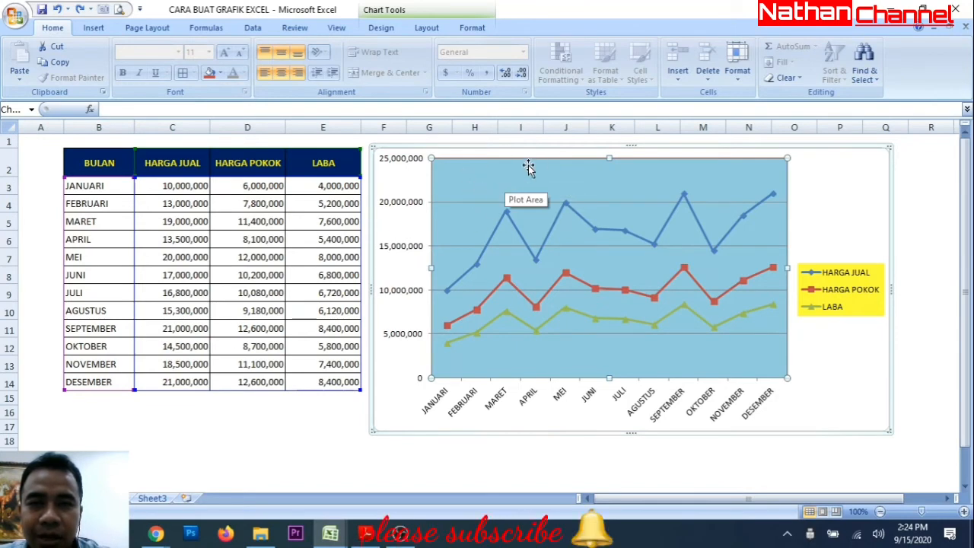
click(426, 27)
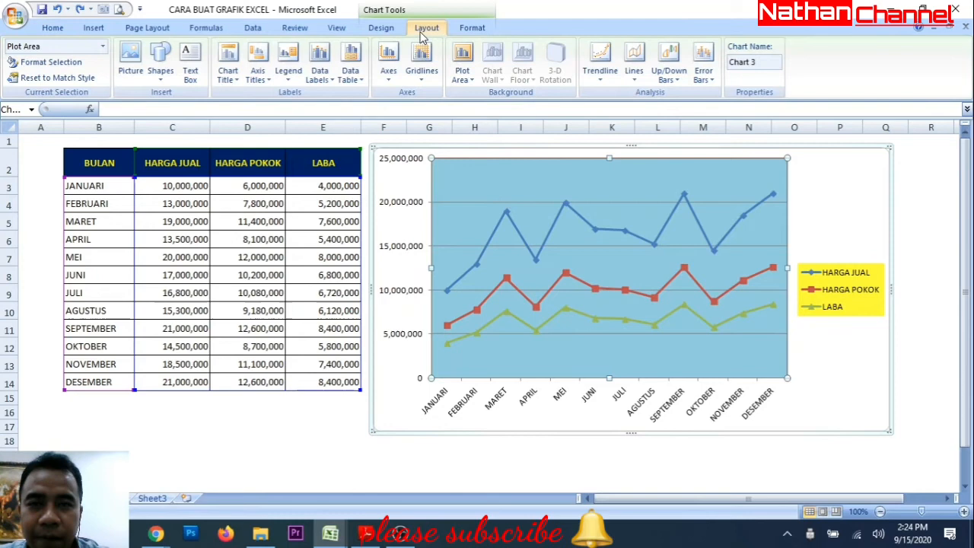
click(382, 28)
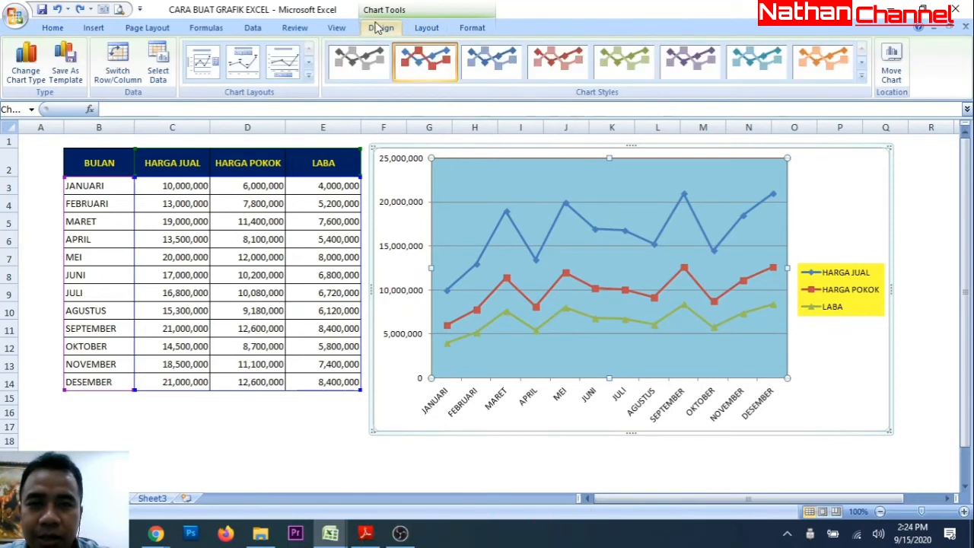
click(861, 82)
click(427, 139)
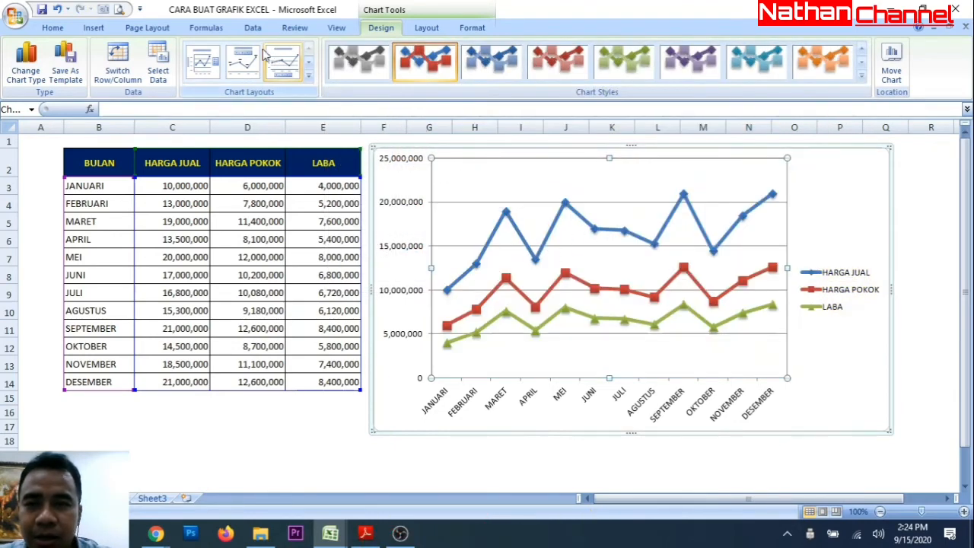
Apply the chart layout that has a chart title, a vertical axis title and a data table with legend keys.
click(309, 77)
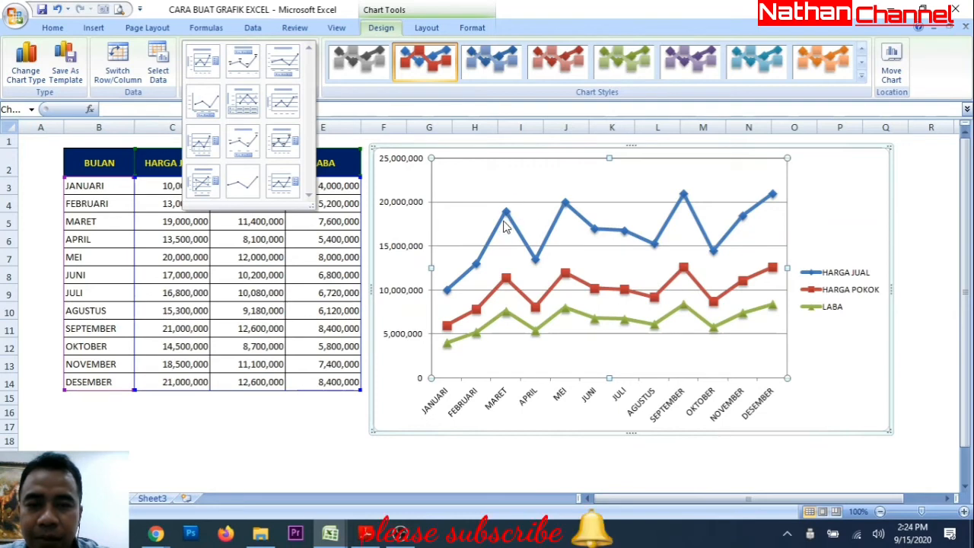
click(243, 107)
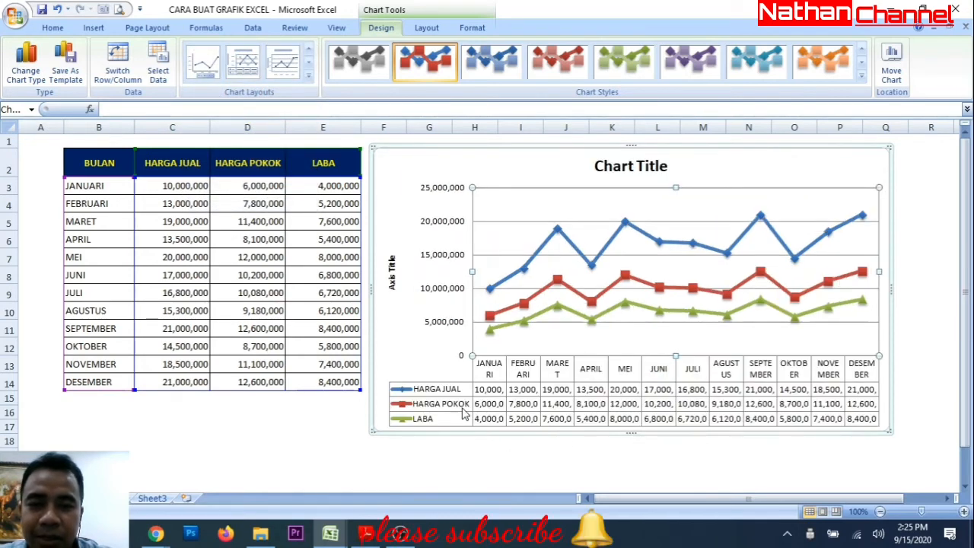
click(575, 460)
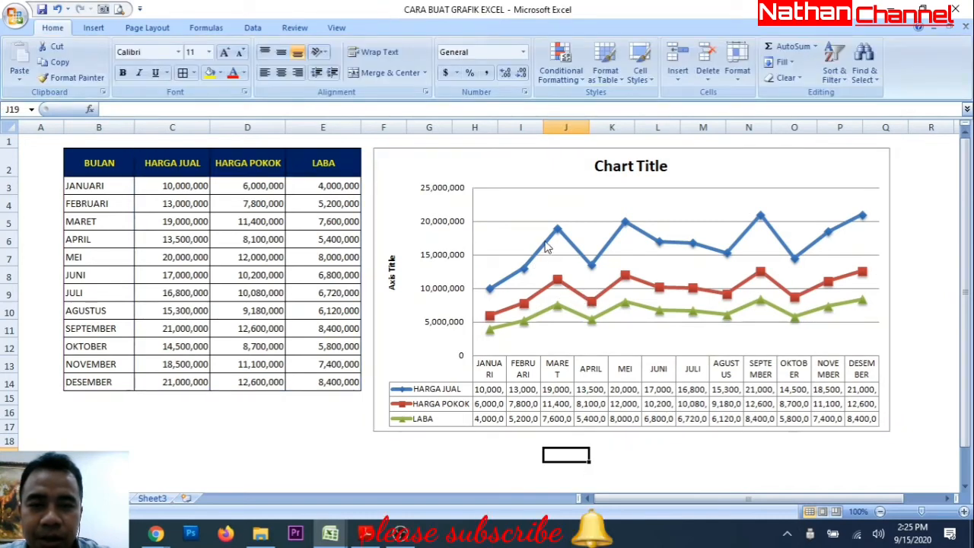
Move the chart over the data table and enlarge it to span about columns B to P.
click(463, 395)
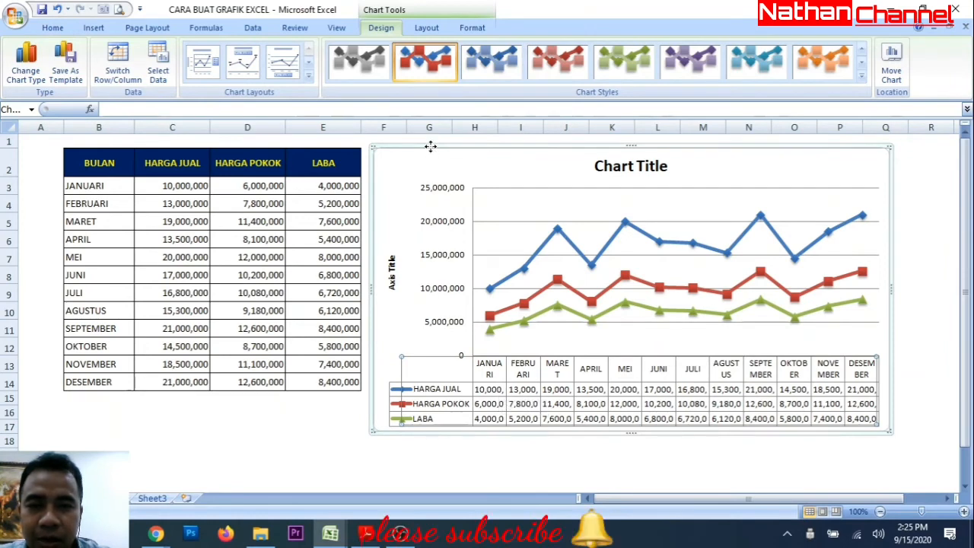
drag(430, 148, 119, 147)
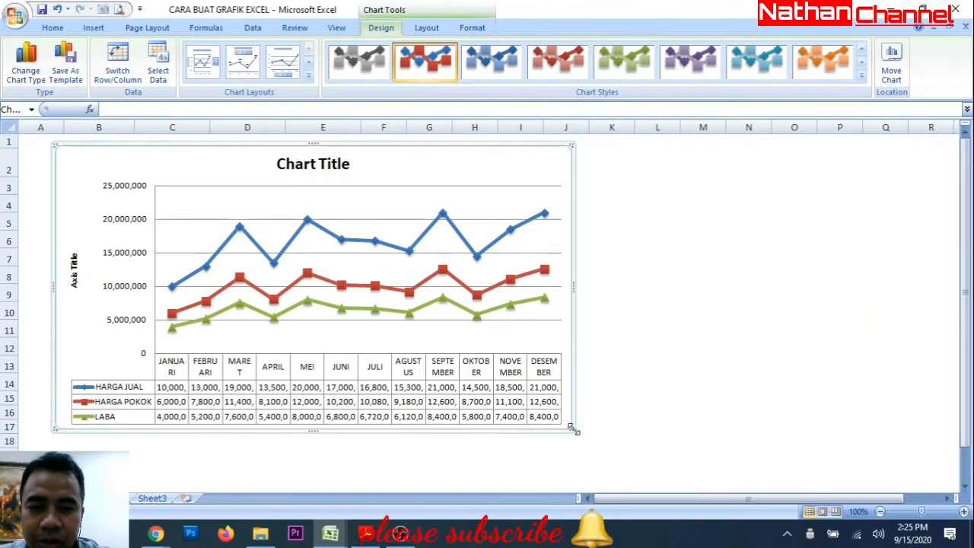
drag(572, 430, 879, 466)
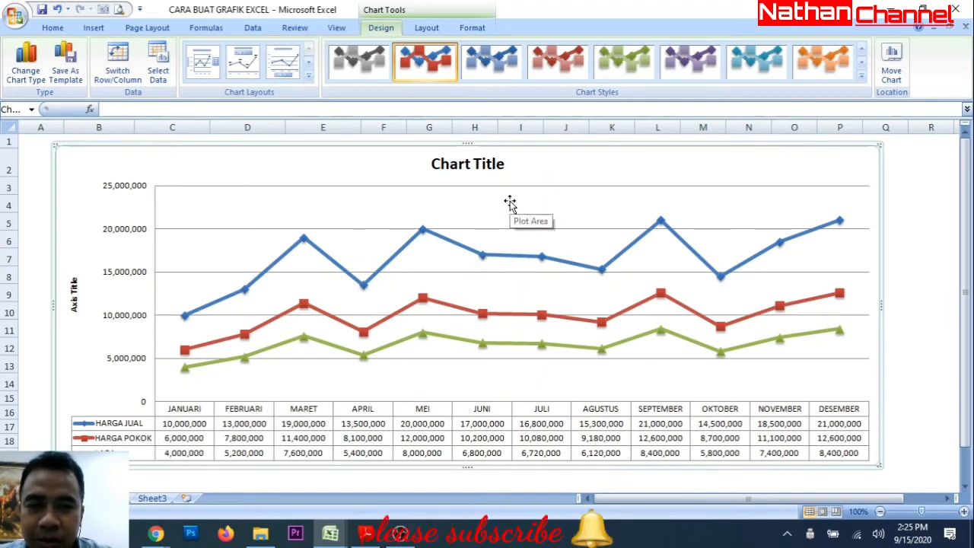
Replace the chart title text with LAPORAN PENJUALAN TAHUN 2020.
click(468, 166)
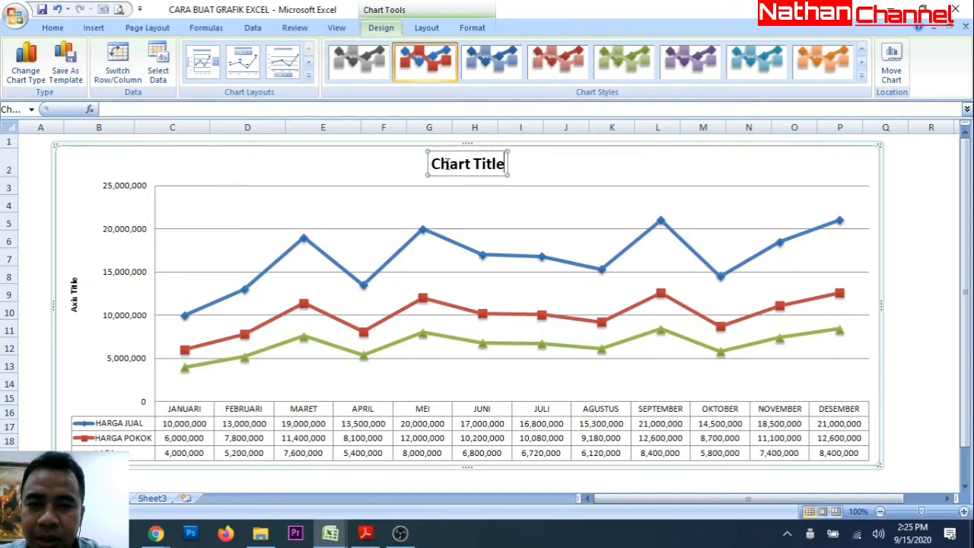
drag(447, 164, 421, 158)
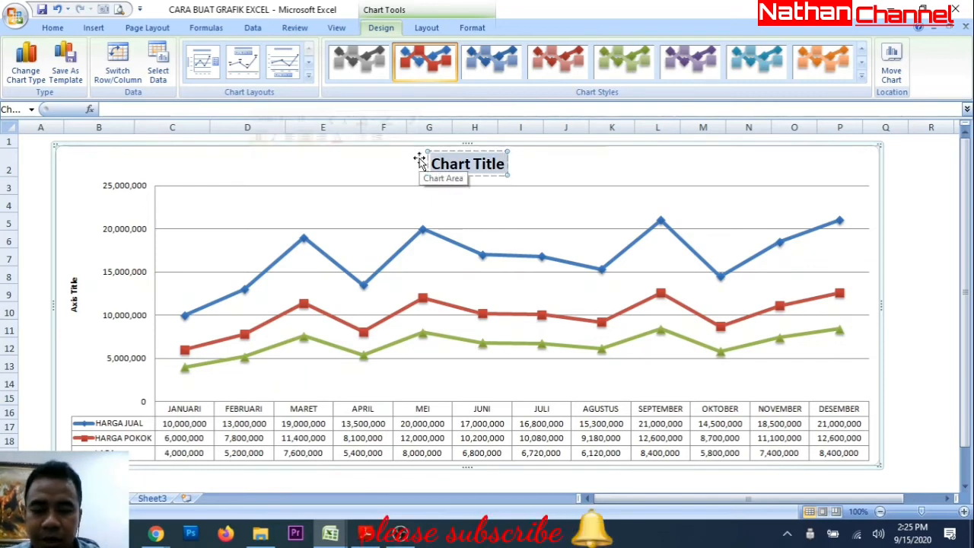
key(BackSpace)
text(lapo)
key(BackSpace)
key(BackSpace)
key(BackSpace)
key(BackSpace)
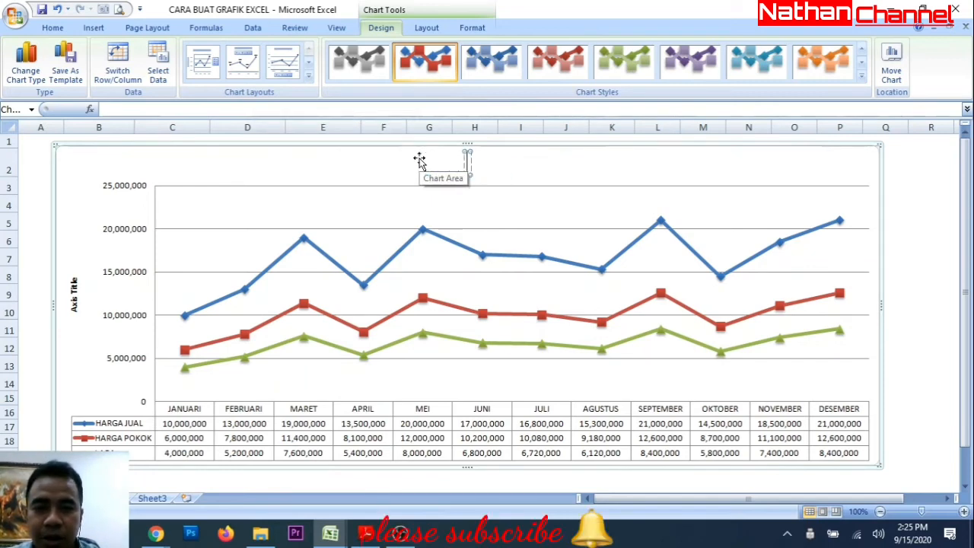
text(LAPORAN)
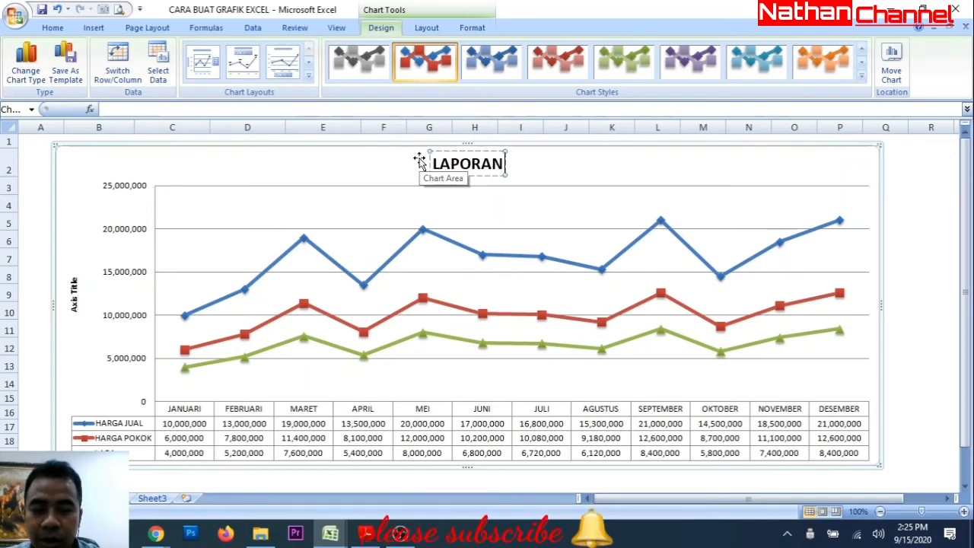
text( PENJUALAN T)
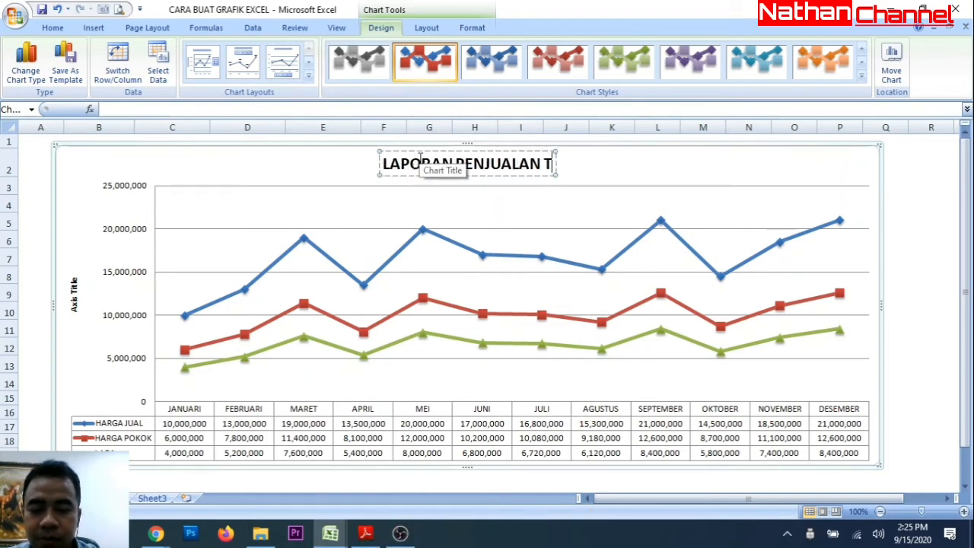
text(AHUN 2020)
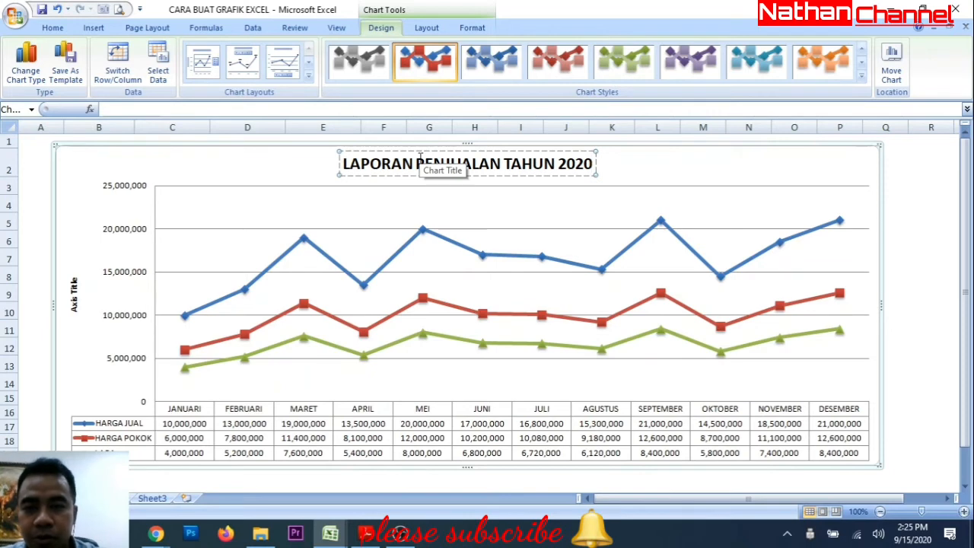
click(74, 300)
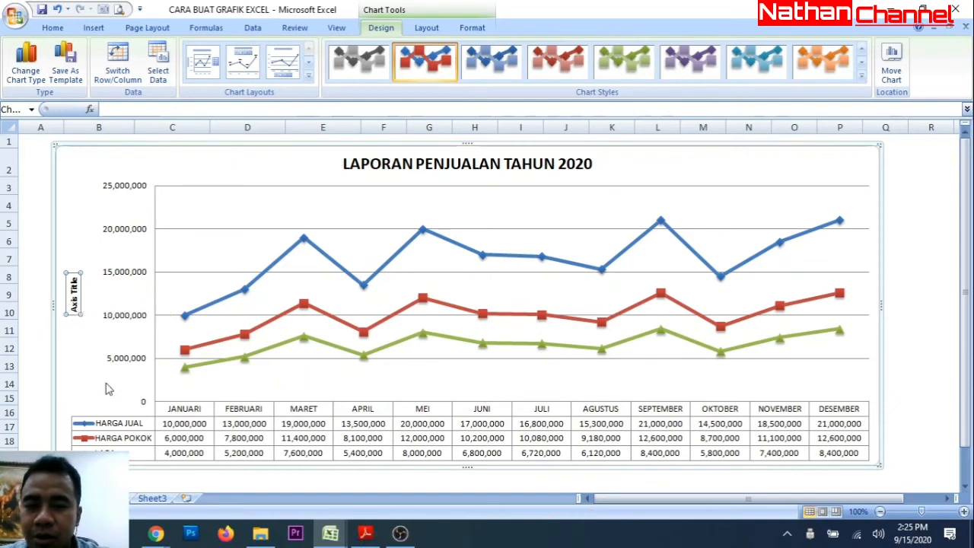
Give the chart title a solid red border line.
click(470, 159)
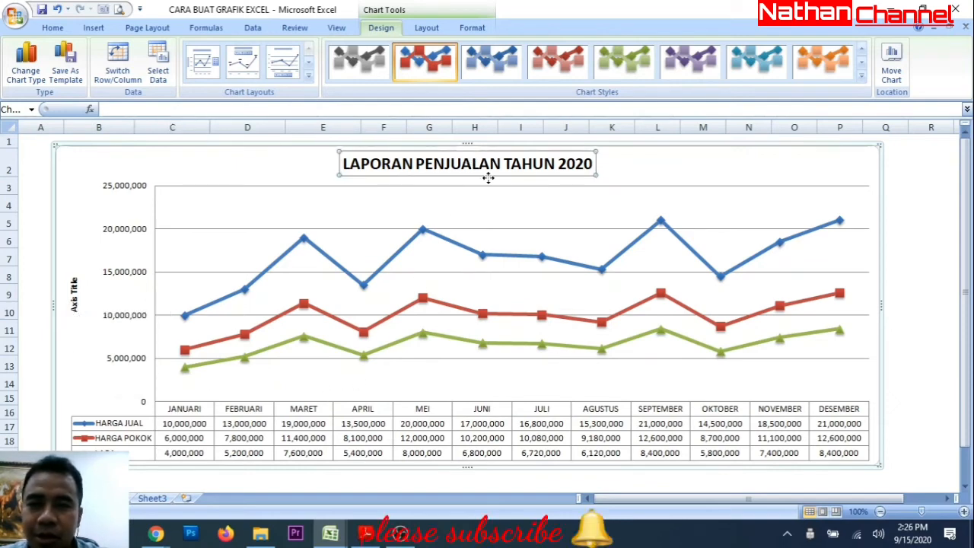
right_click(394, 177)
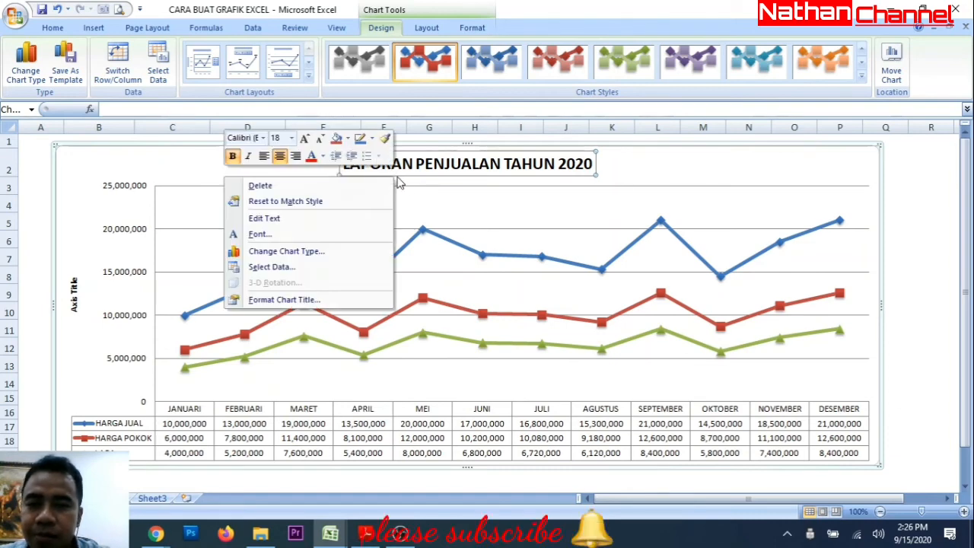
click(372, 299)
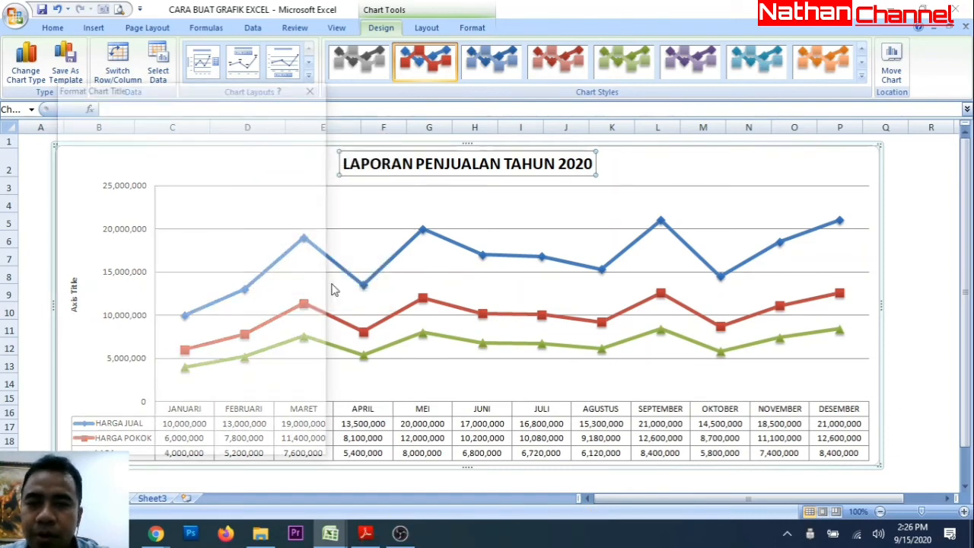
click(87, 128)
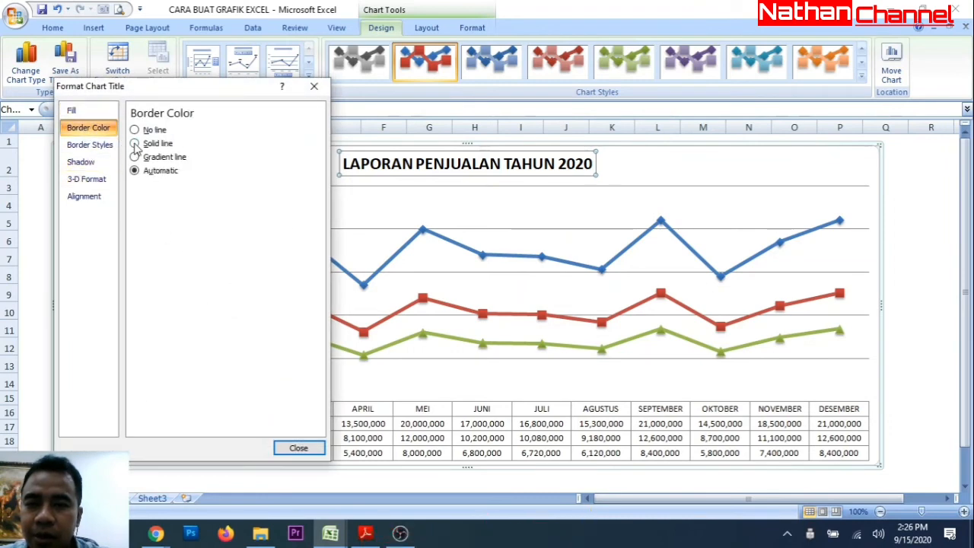
click(135, 143)
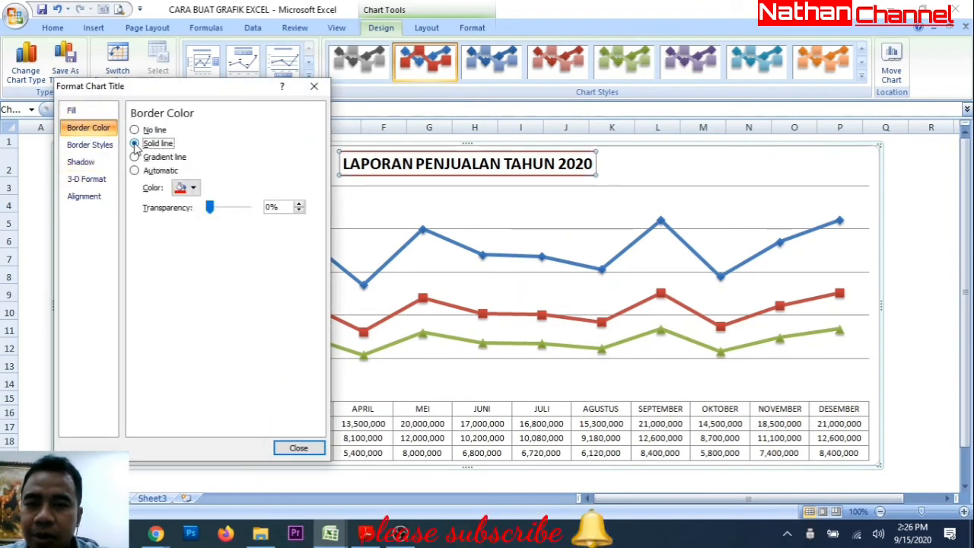
Fill the chart title's background with solid standard orange.
click(85, 111)
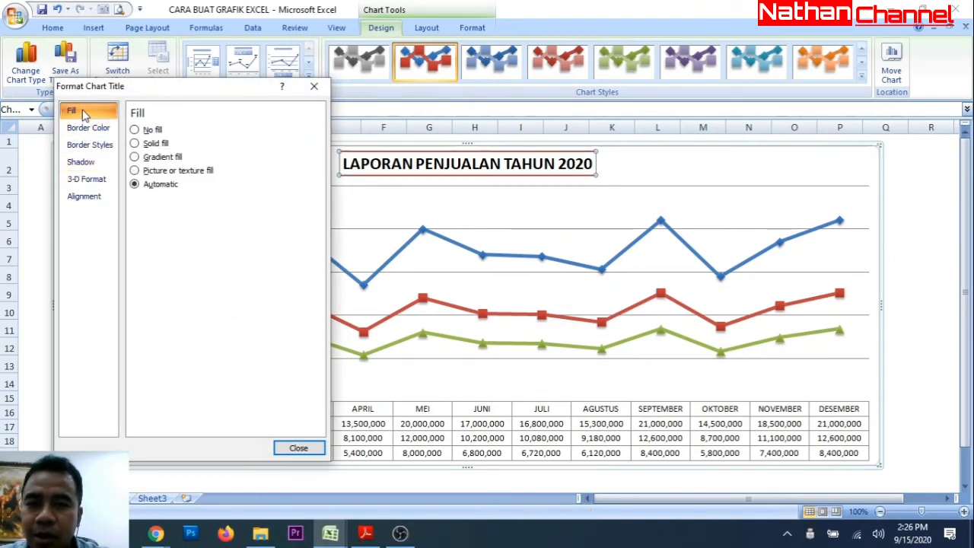
click(135, 143)
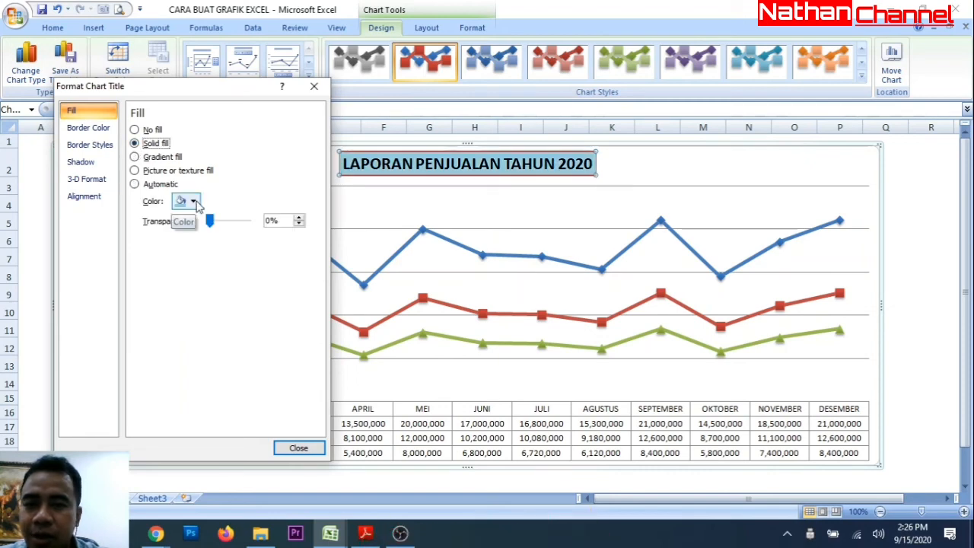
click(193, 202)
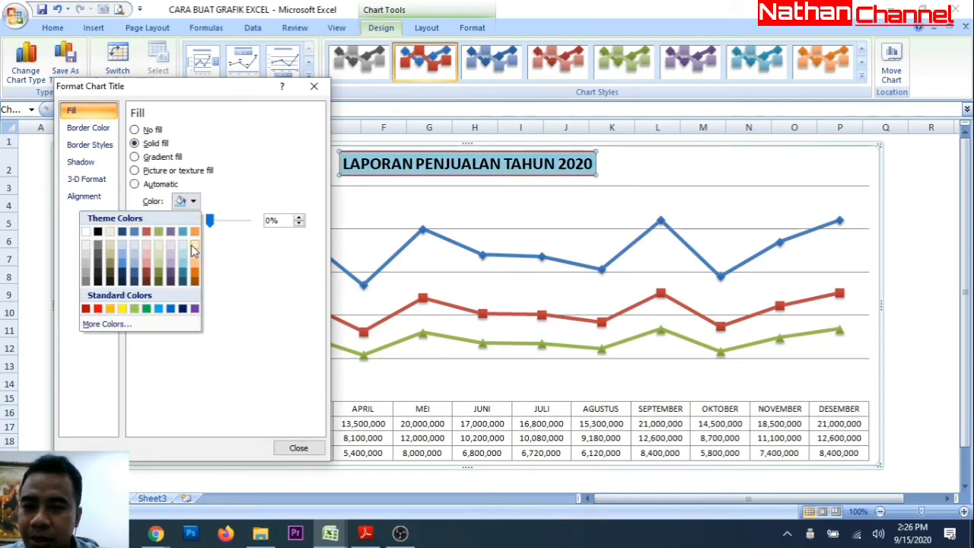
click(110, 308)
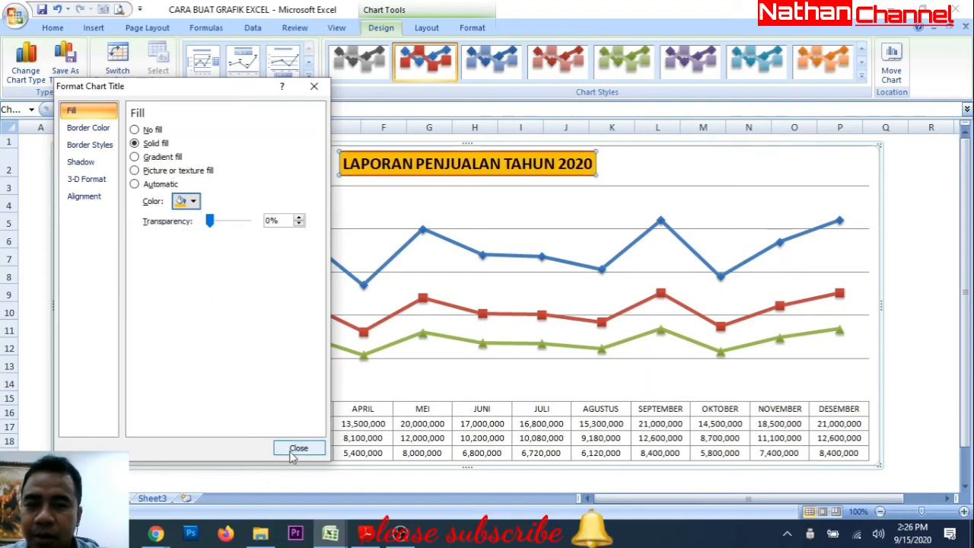
click(293, 448)
Fill the chart's plot area with solid black and deselect the chart.
click(341, 229)
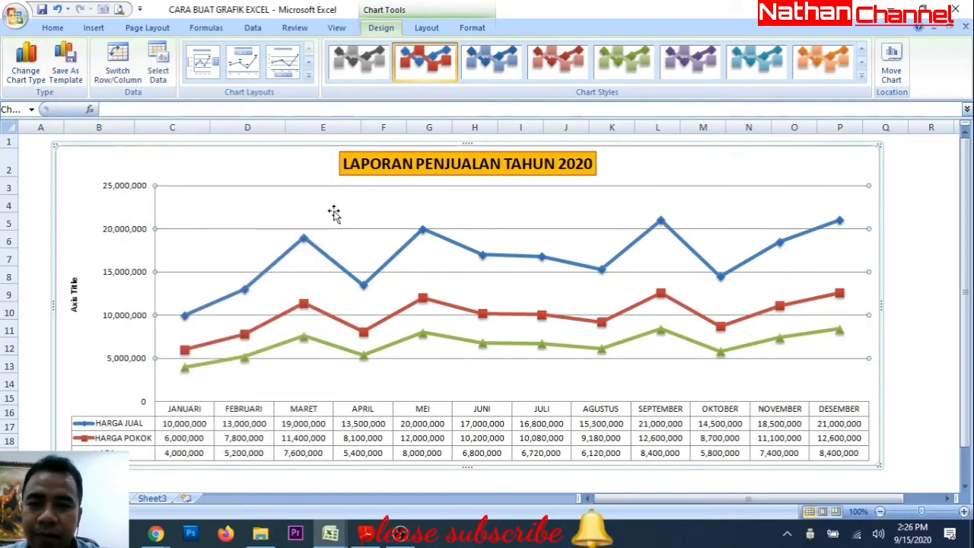
right_click(334, 213)
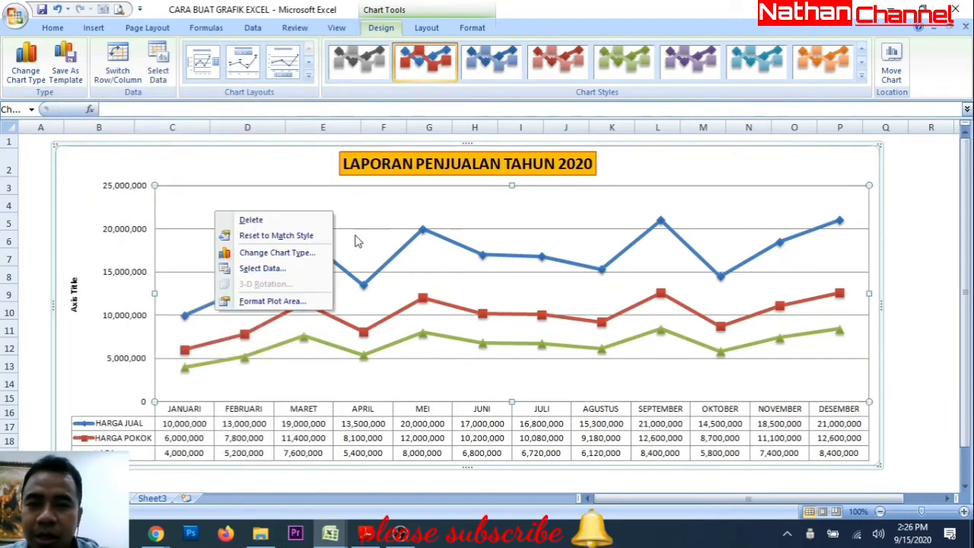
click(273, 302)
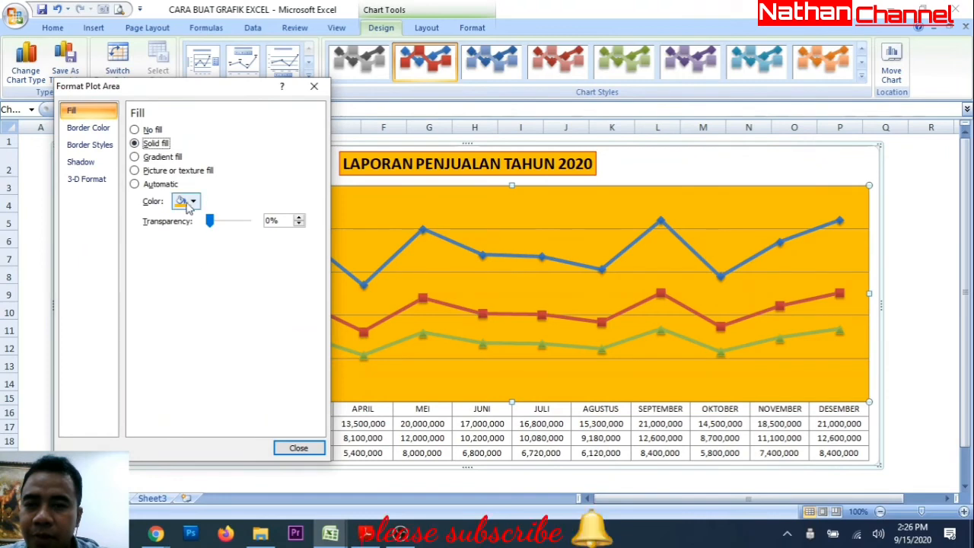
click(192, 201)
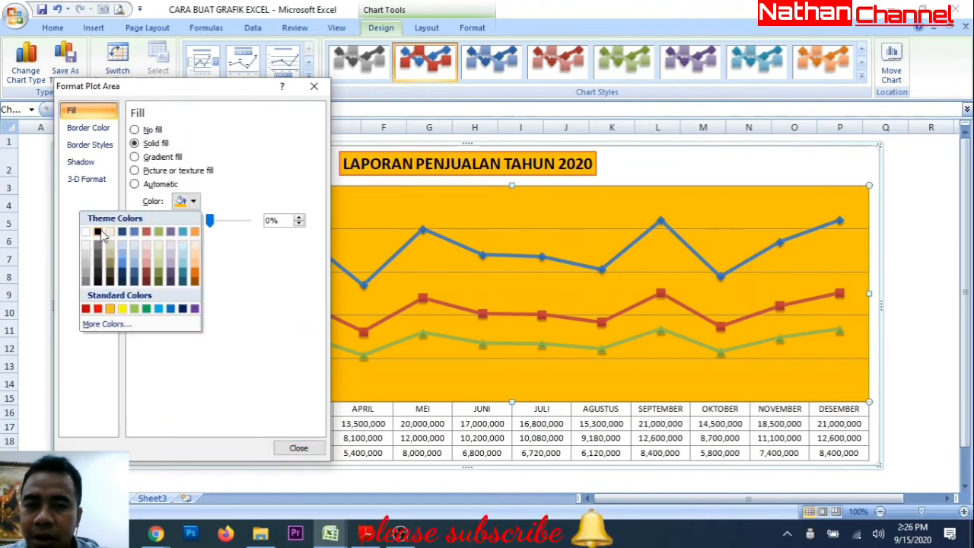
click(98, 232)
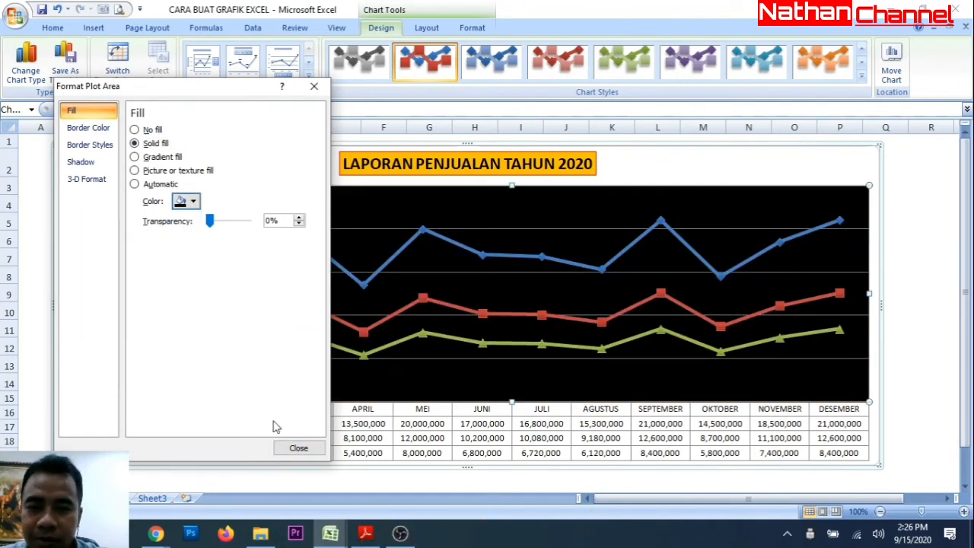
click(296, 447)
click(200, 413)
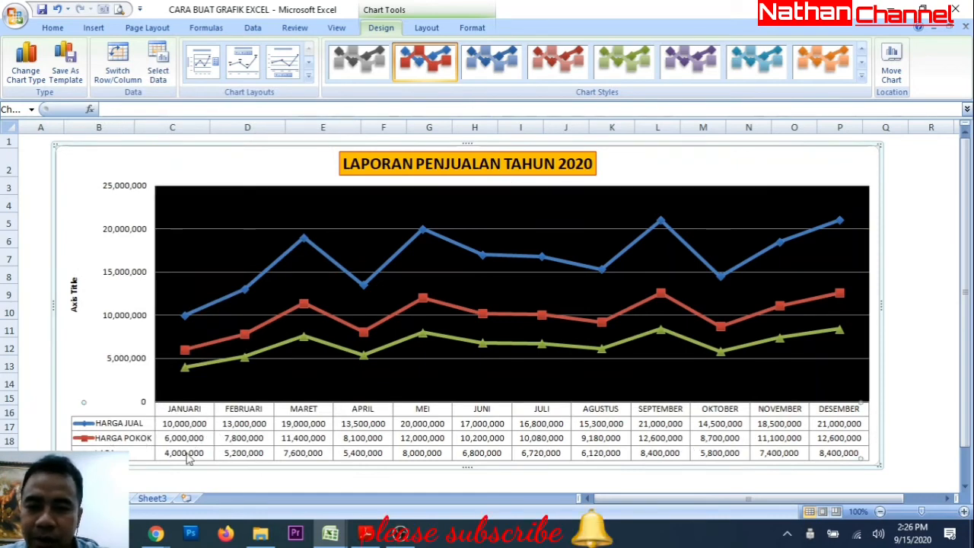
click(914, 370)
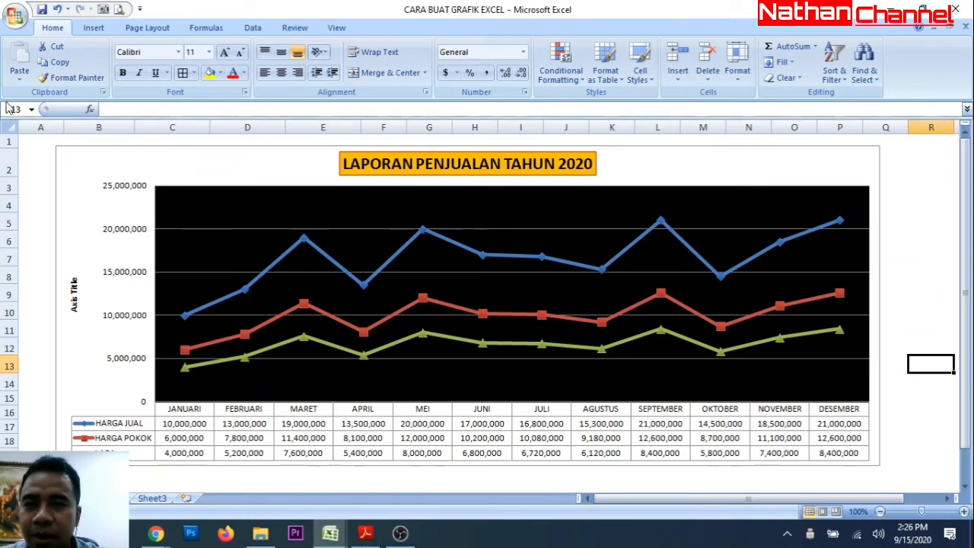
Review the column, pie, bar, area, scatter and other chart types available for insertion.
click(92, 29)
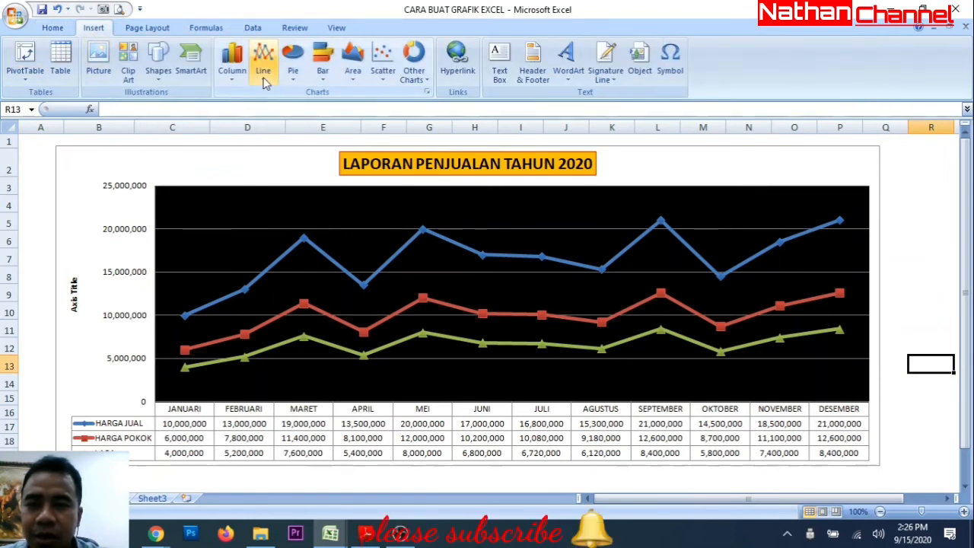
click(231, 89)
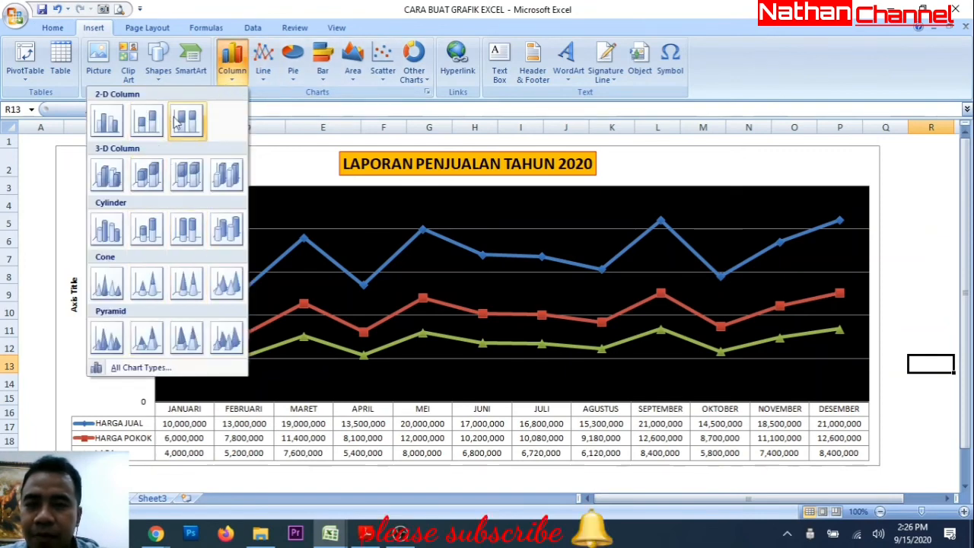
click(297, 83)
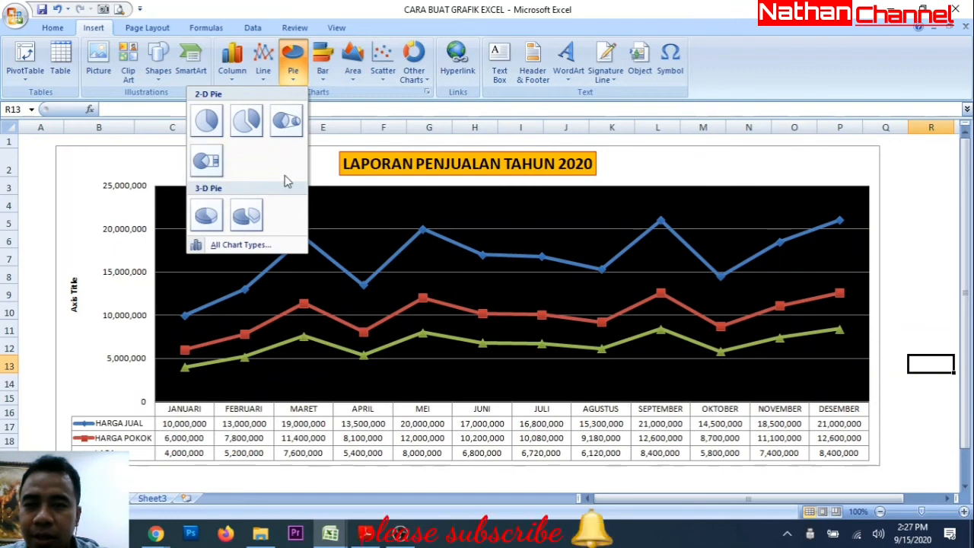
click(322, 81)
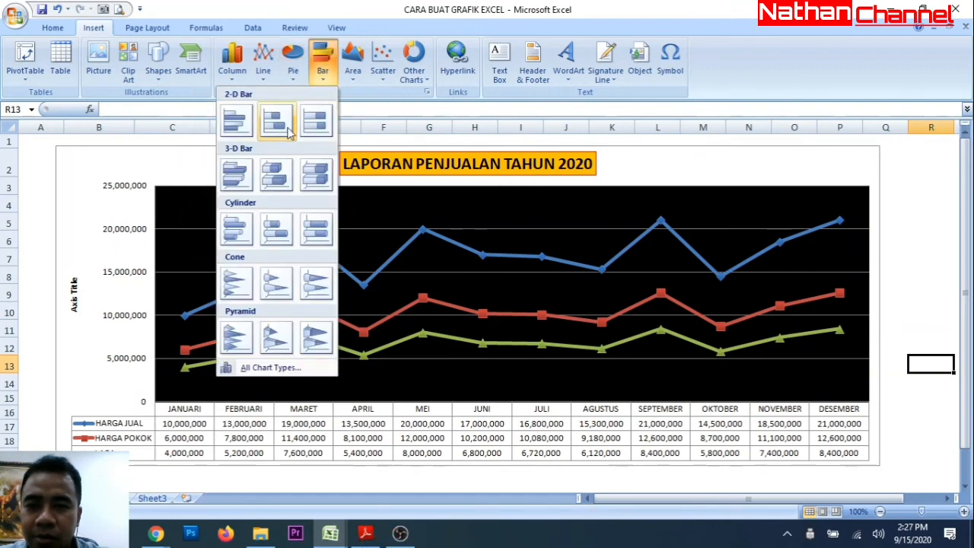
click(352, 83)
click(384, 85)
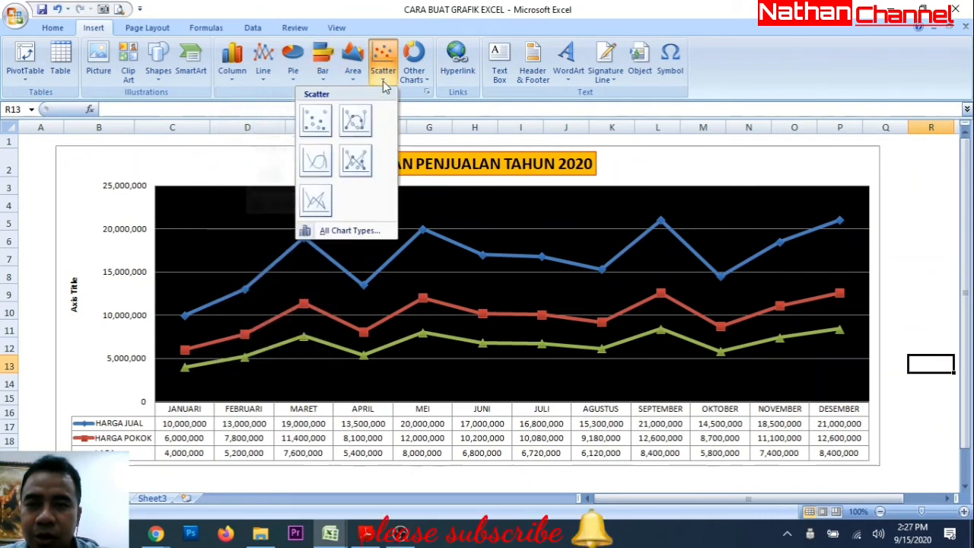
click(424, 89)
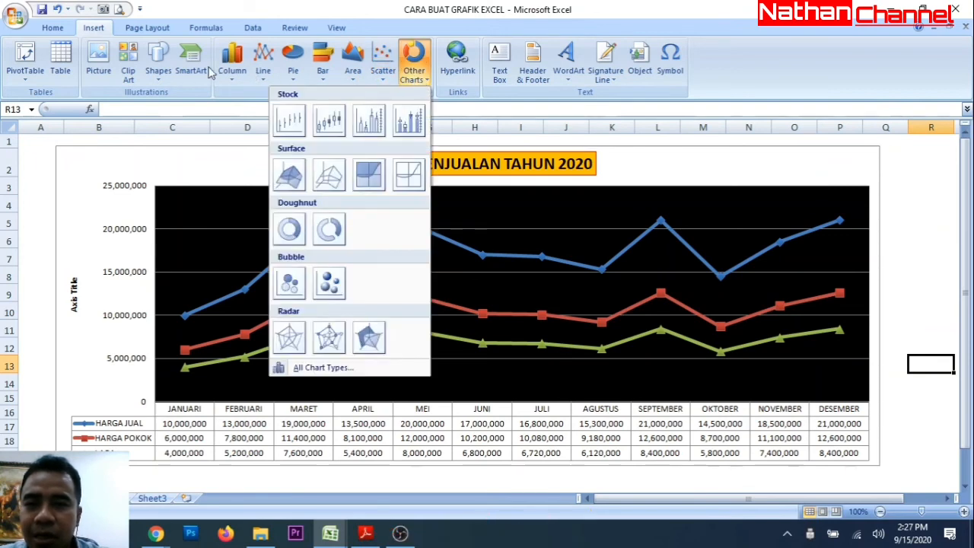
click(228, 141)
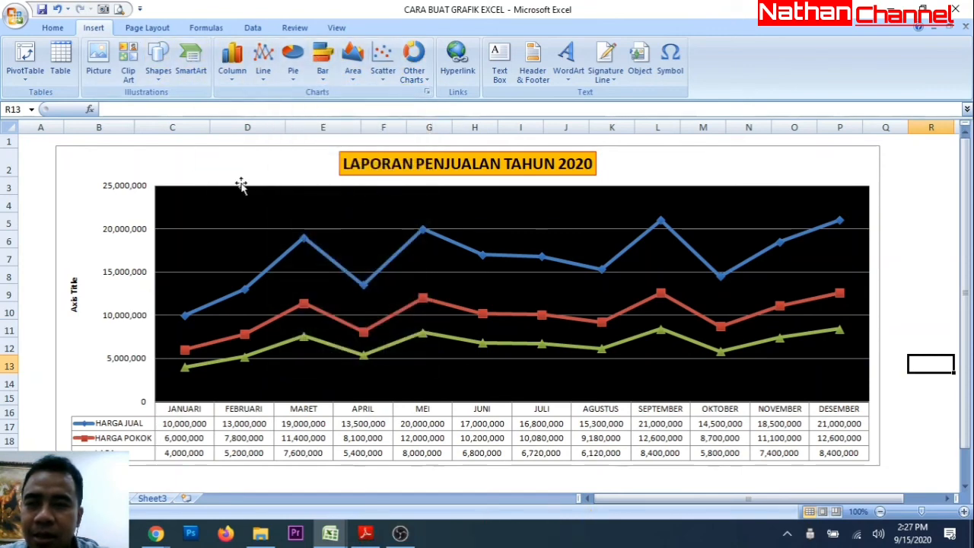
Shrink the chart to about columns G to P and rows 2 to 11, uncovering the data table.
click(172, 152)
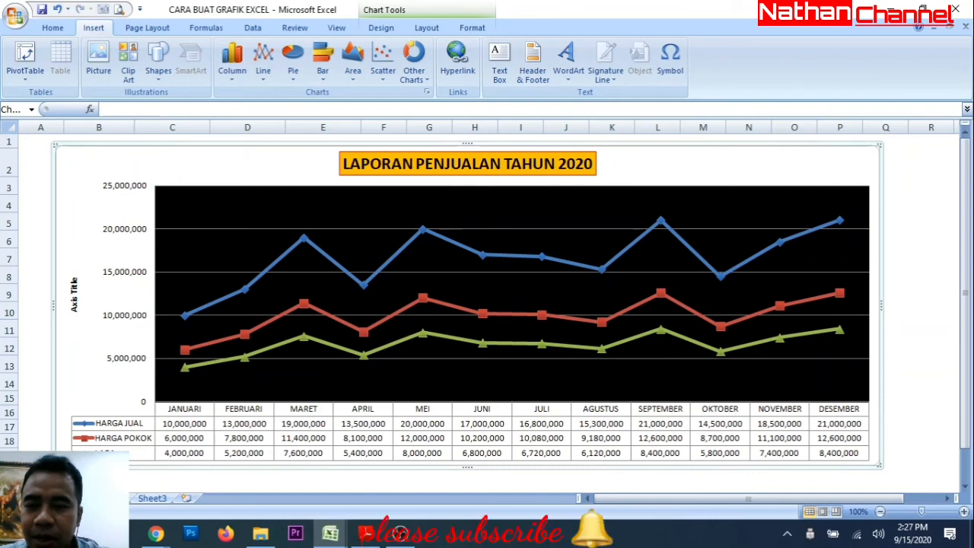
drag(56, 465, 373, 435)
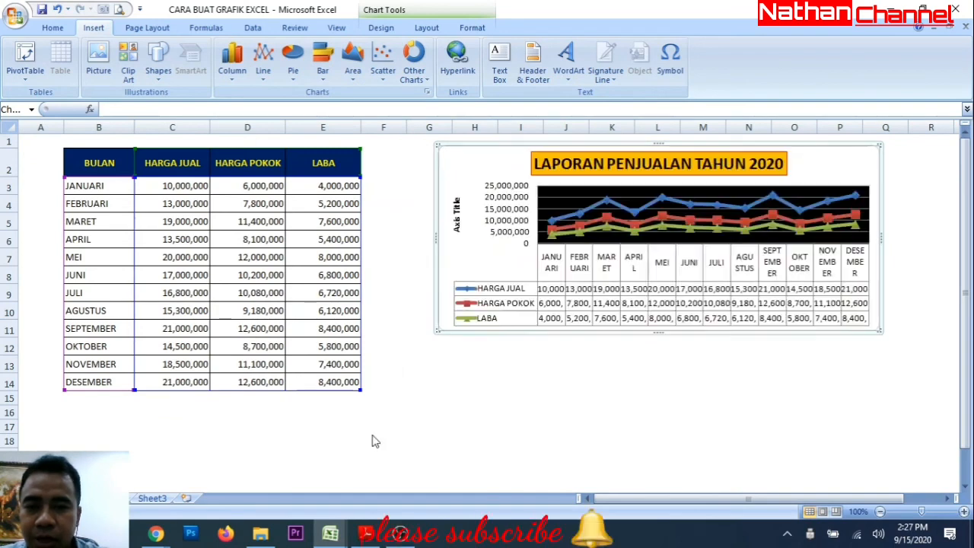
Enlarge the chart to about columns F to P and rows 2 to 14, and deselect it.
click(372, 441)
click(277, 297)
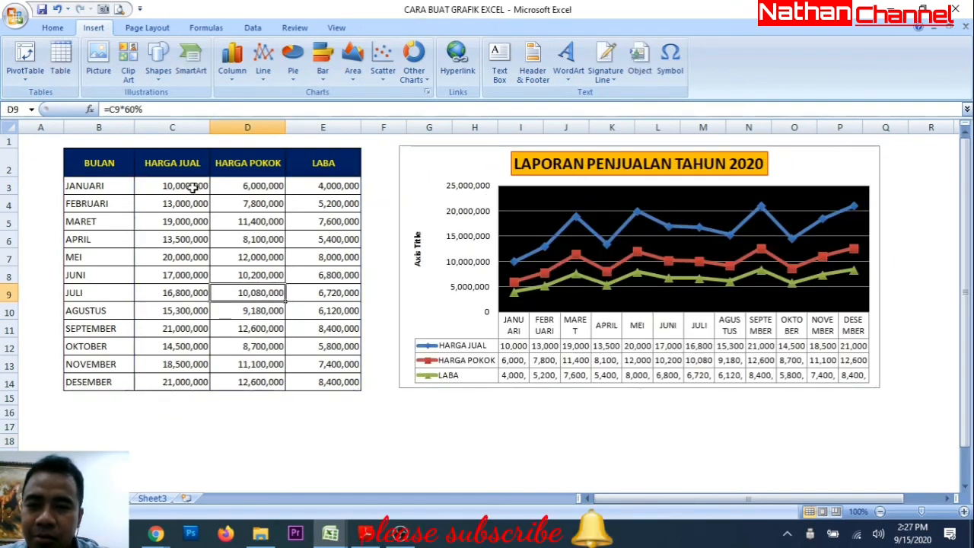
Move the chart right so its left edge sits near column I, and deselect it.
drag(424, 157, 520, 160)
click(379, 172)
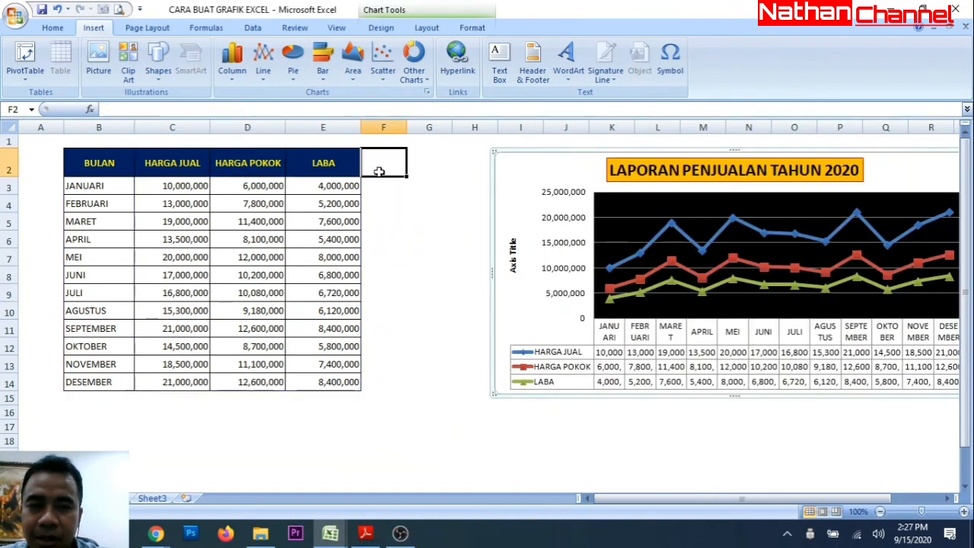
click(434, 161)
click(475, 161)
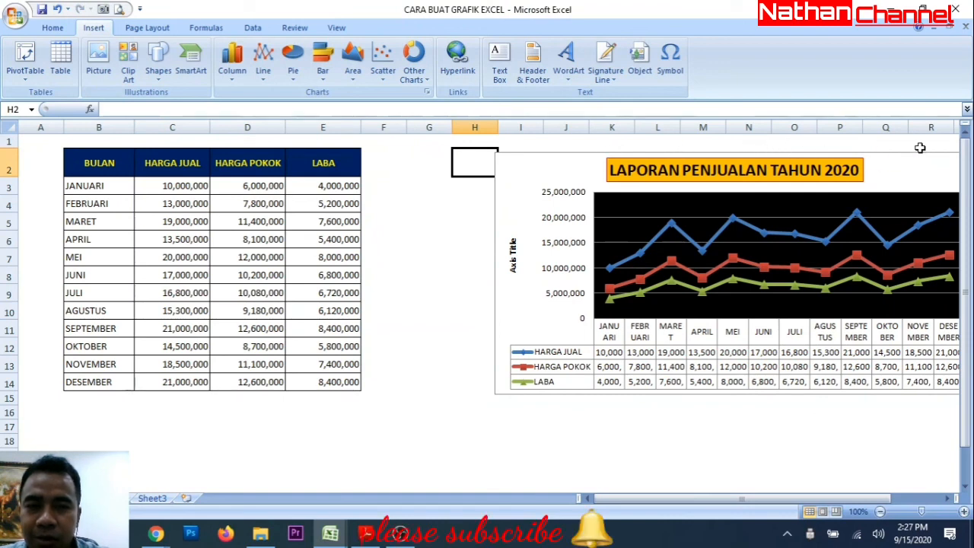
Move the chart left beside the data table, spanning about columns F to P, and deselect it.
drag(497, 162, 389, 150)
click(385, 426)
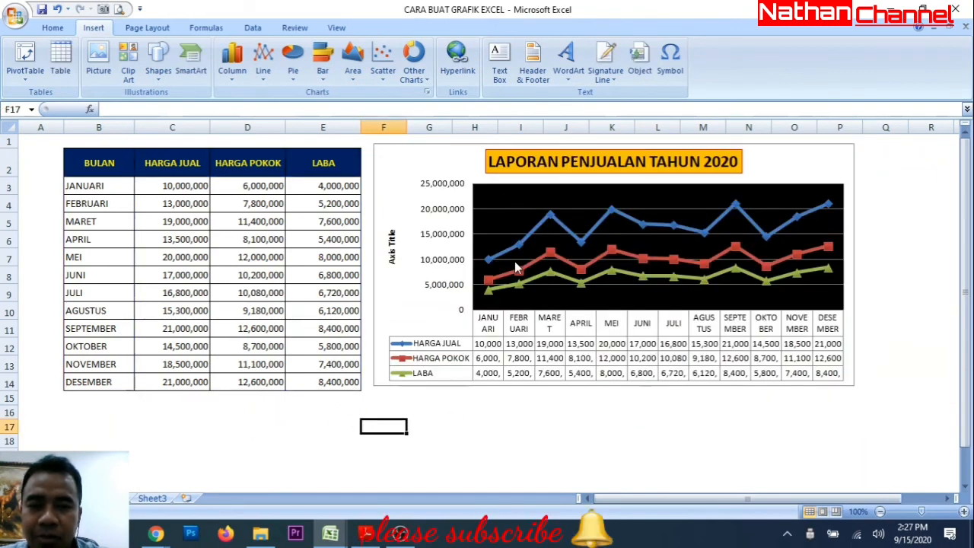
click(637, 334)
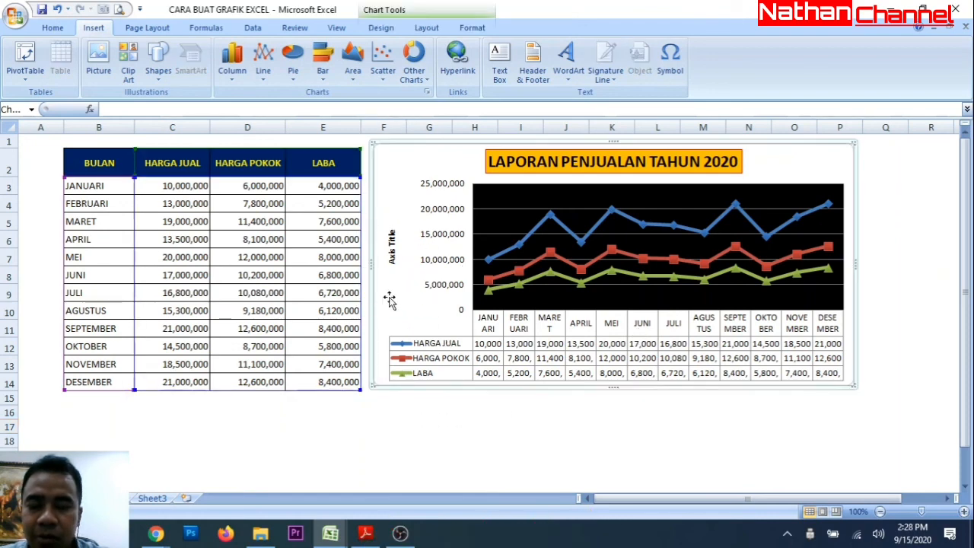
click(393, 419)
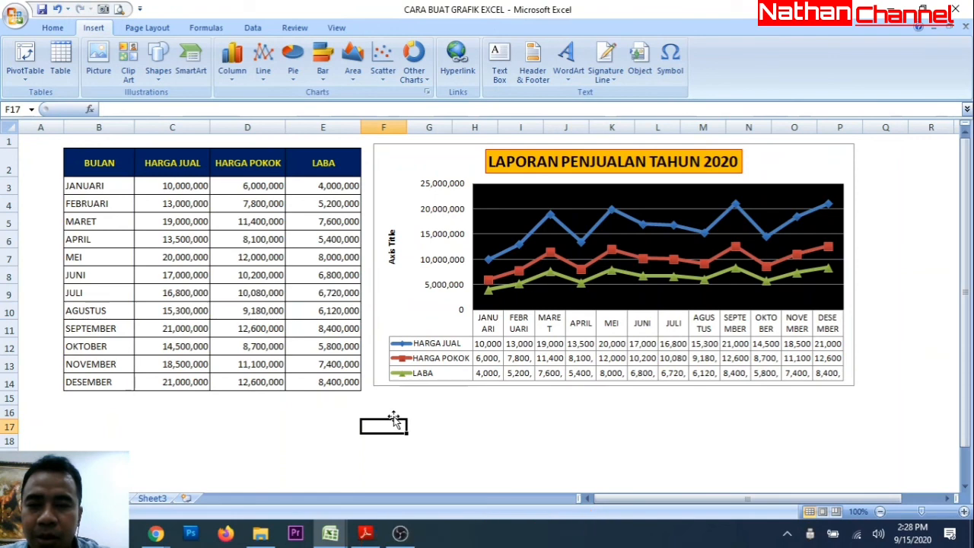